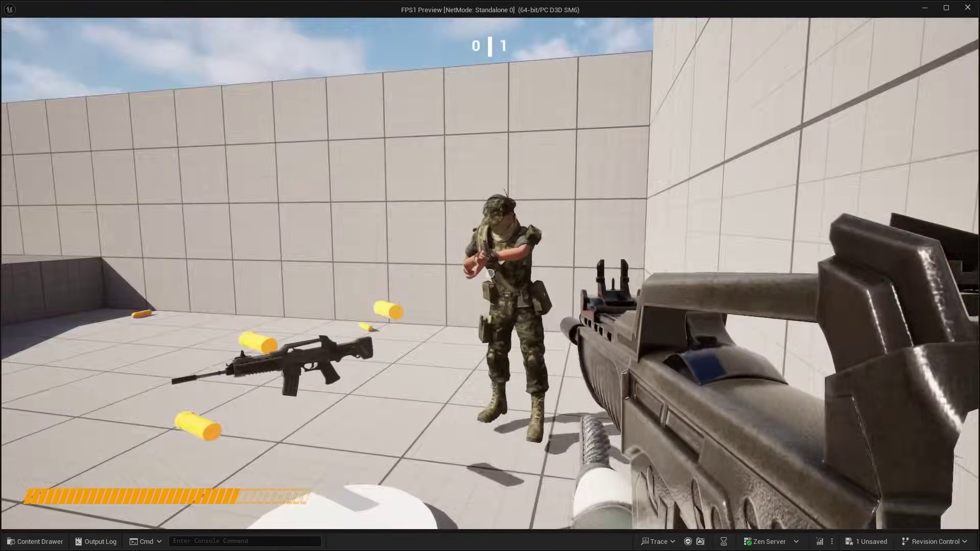
Play-test the arena shooter in the preview, moving through the level and firing the weapons
{"action": "left_click", "coordinate": [490, 273]}
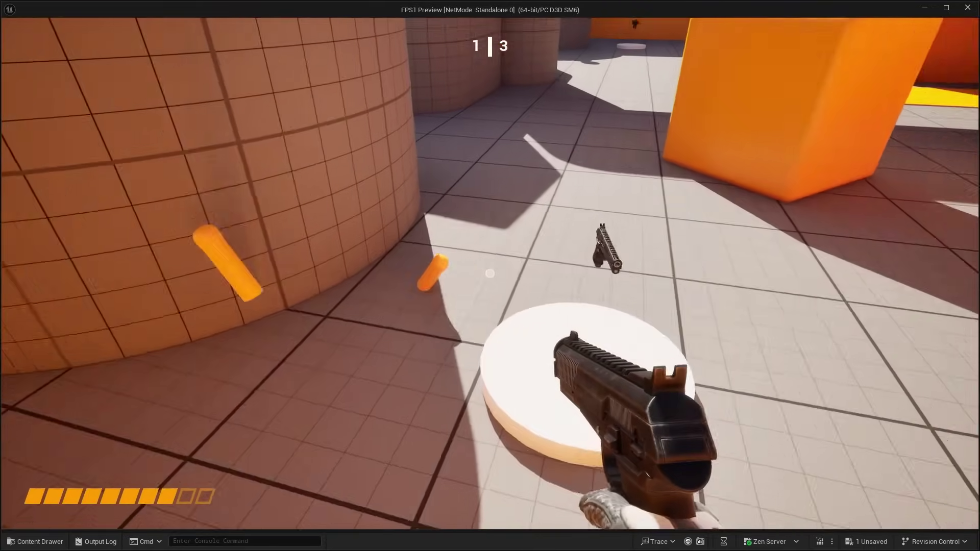
{"action": "key", "text": "w"}
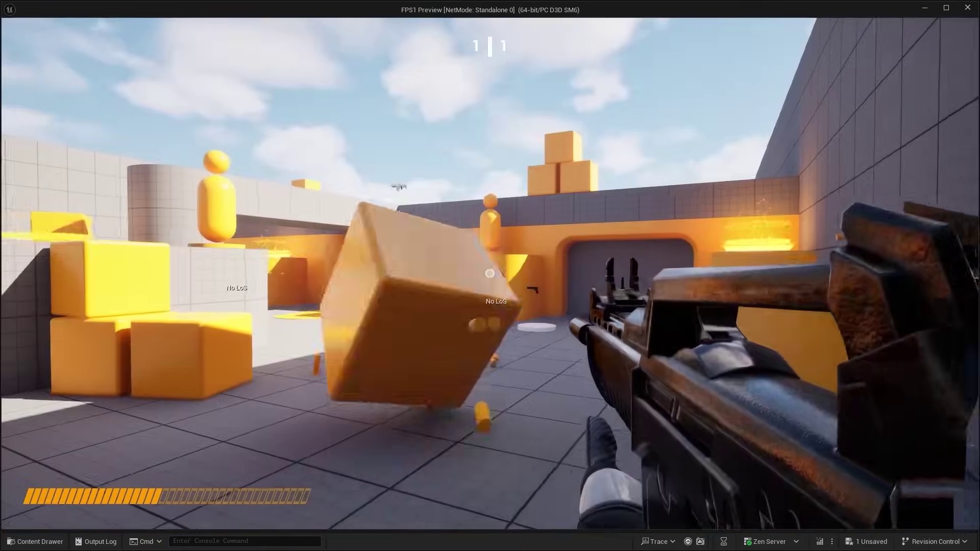
{"action": "left_click", "coordinate": [490, 274]}
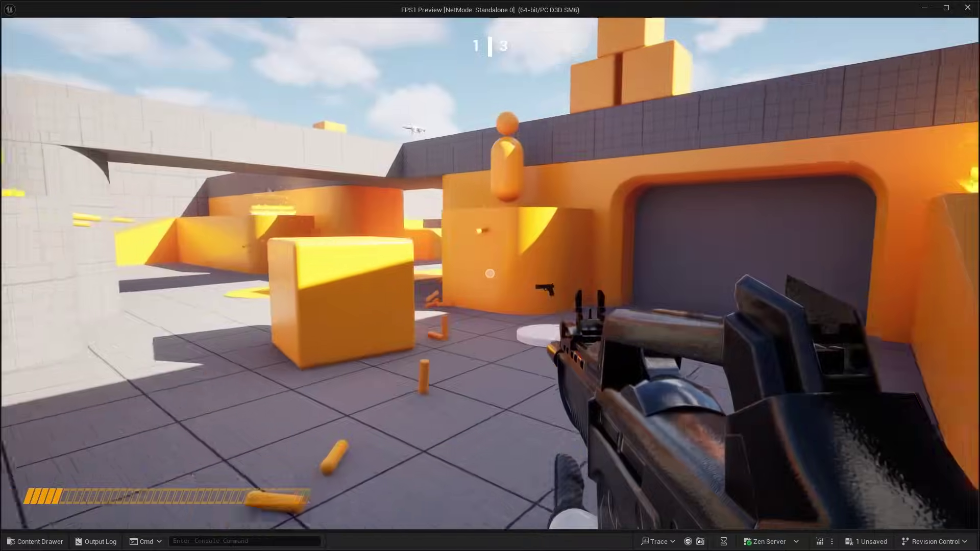
{"action": "key", "text": "w"}
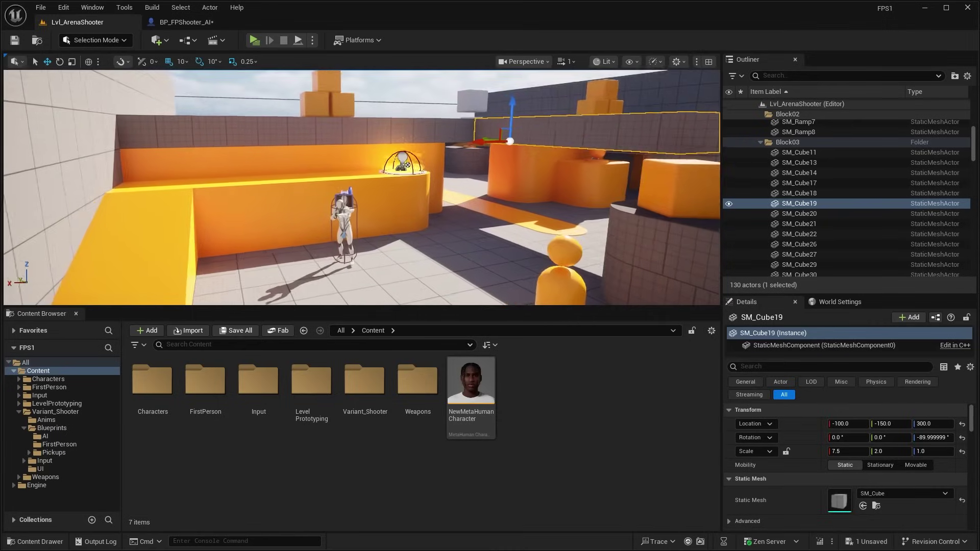
Run the arena level preview, shoot at the AI shooter beside the orange wall, and end the session
{"action": "right_click_drag", "start_coordinate": [362, 189], "coordinate": [362, 189]}
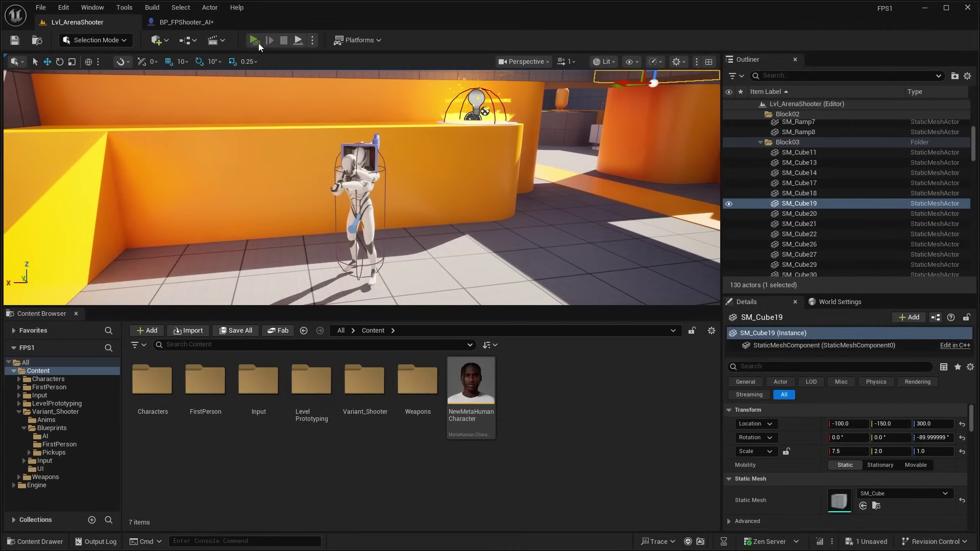
{"action": "left_click", "coordinate": [254, 40]}
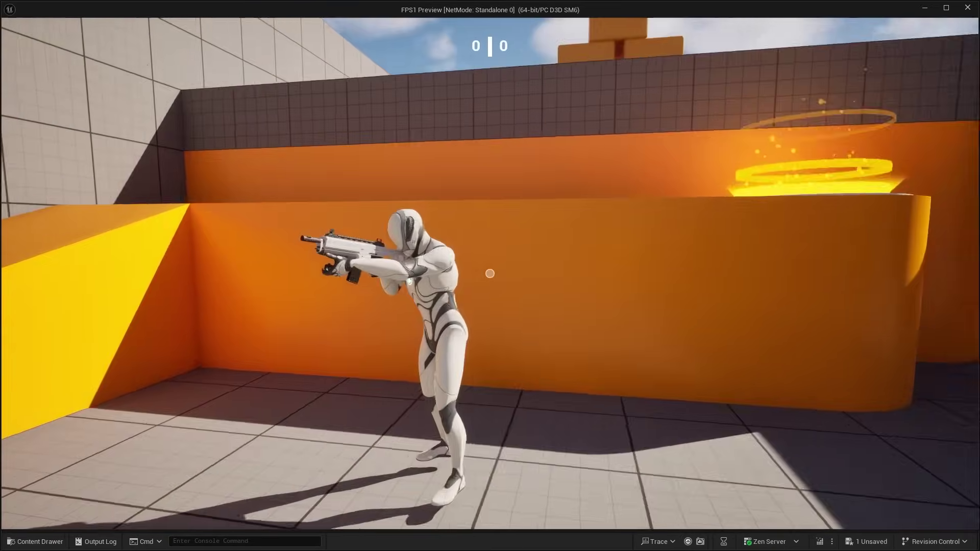
{"action": "key", "text": "w"}
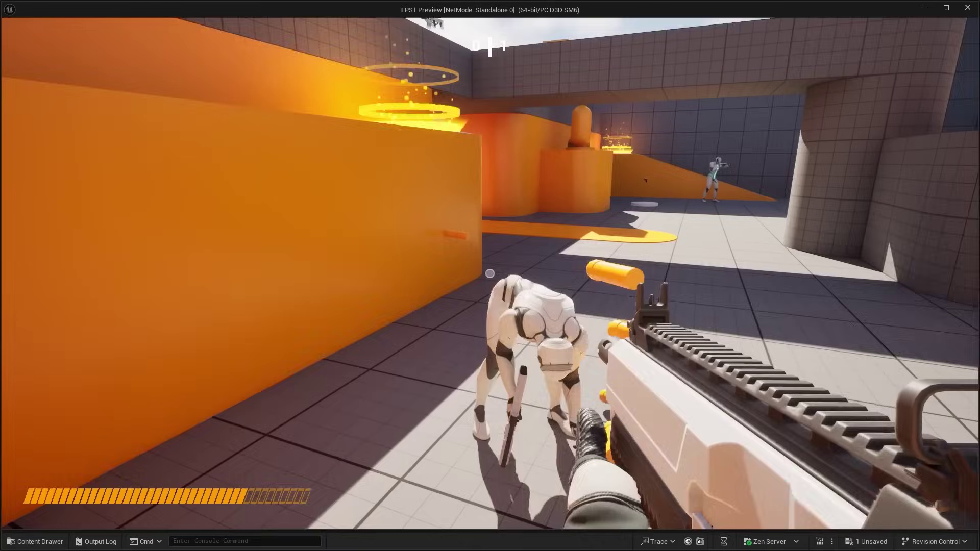
{"action": "left_click", "coordinate": [490, 273]}
{"action": "key", "text": "Escape"}
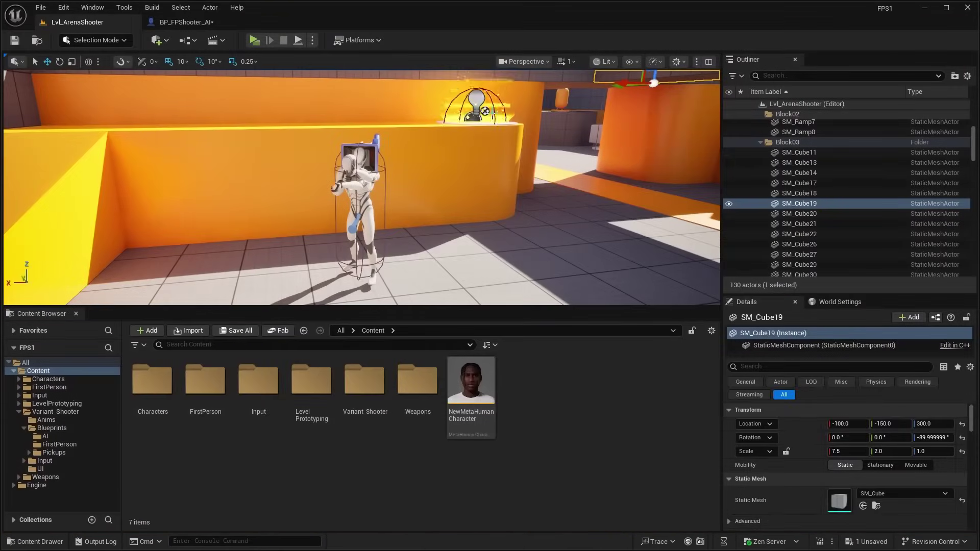
Open the blueprint of the BP_FPShooter_AI character standing in front of the orange wall for editing
{"action": "key", "text": "w"}
{"action": "right_click_drag", "start_coordinate": [410, 196], "coordinate": [393, 197]}
{"action": "left_click", "coordinate": [409, 197]}
{"action": "right_click", "coordinate": [410, 196]}
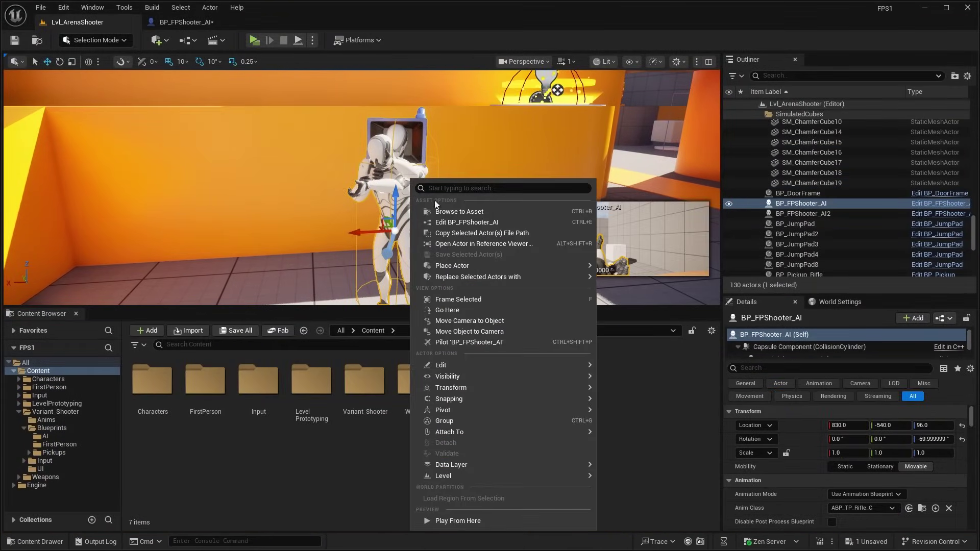
{"action": "left_click", "coordinate": [450, 223]}
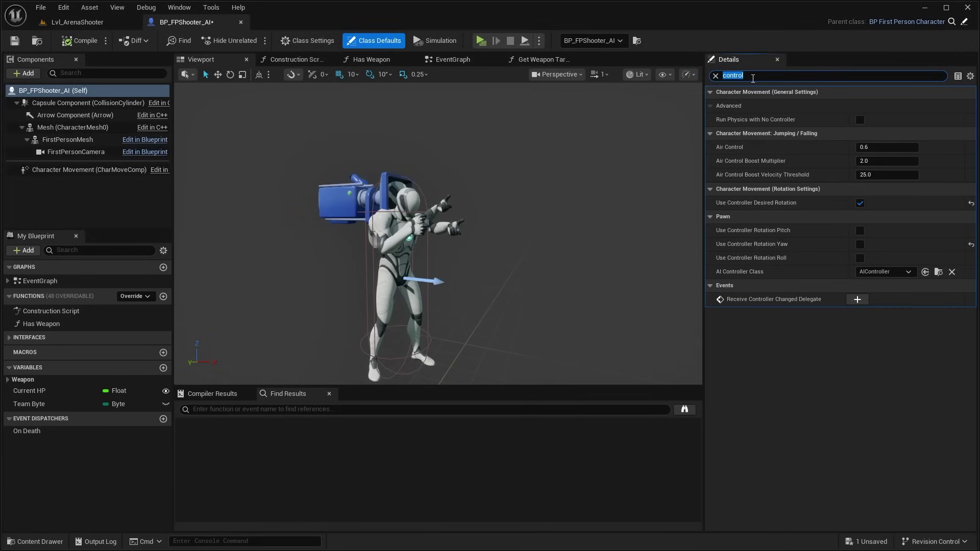
Set the character's AI Controller Class to BP_AICont, then compile and save the blueprint
{"action": "type", "text": "controll"}
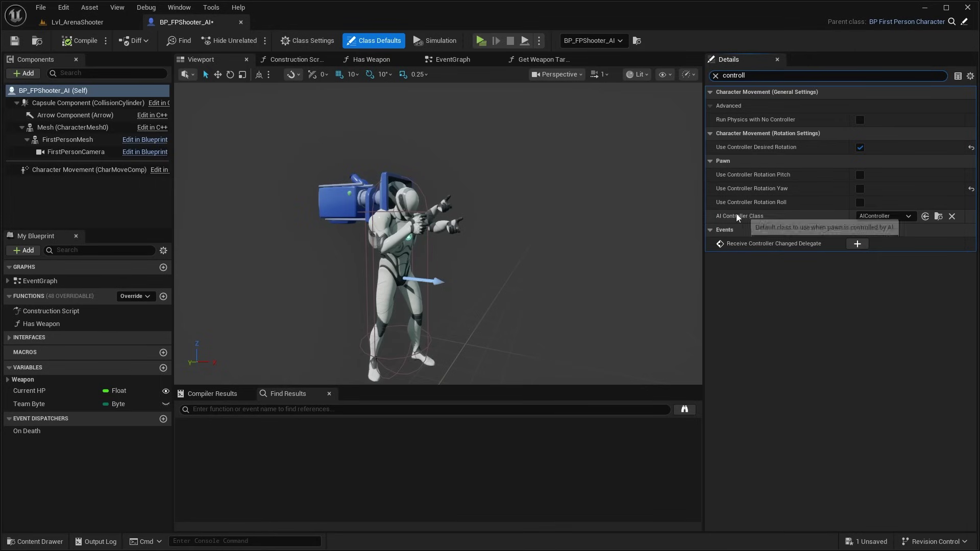
{"action": "left_click", "coordinate": [878, 217]}
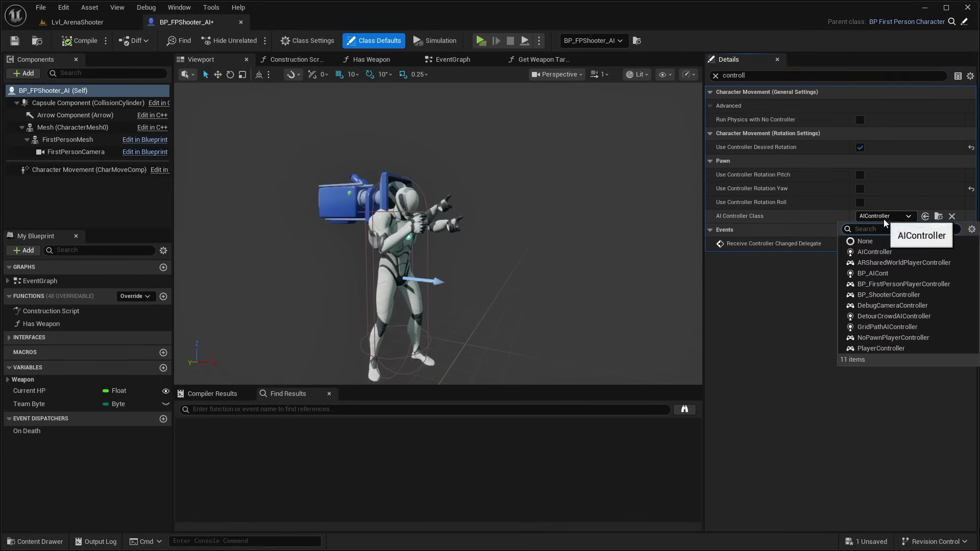
{"action": "left_click", "coordinate": [876, 274]}
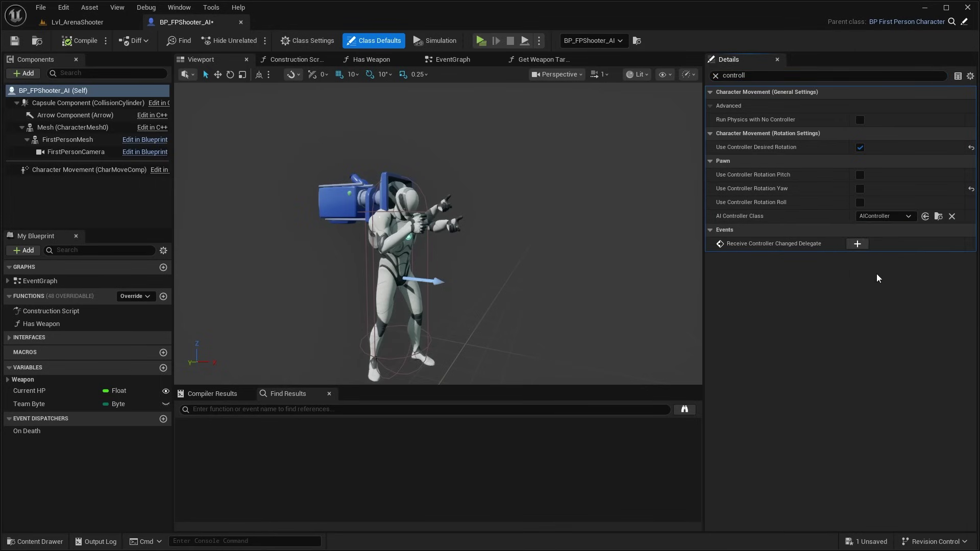
{"action": "left_click", "coordinate": [58, 45]}
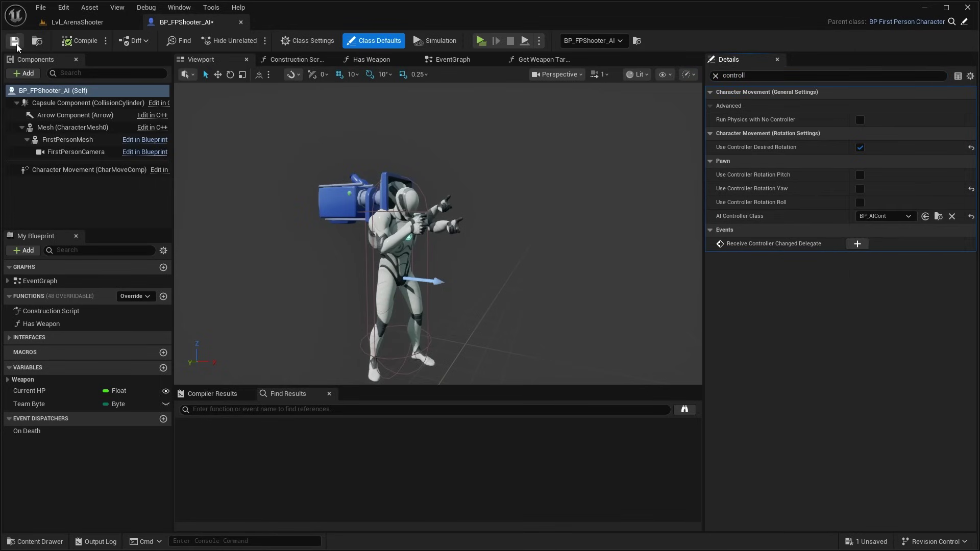
{"action": "left_click", "coordinate": [15, 42]}
Play-test Lvl_ArenaShooter by picking up the rifle and fighting the AI shooters, and end the session
{"action": "left_click", "coordinate": [65, 26]}
{"action": "left_click", "coordinate": [256, 41]}
{"action": "left_click", "coordinate": [477, 123]}
{"action": "key", "text": "a"}
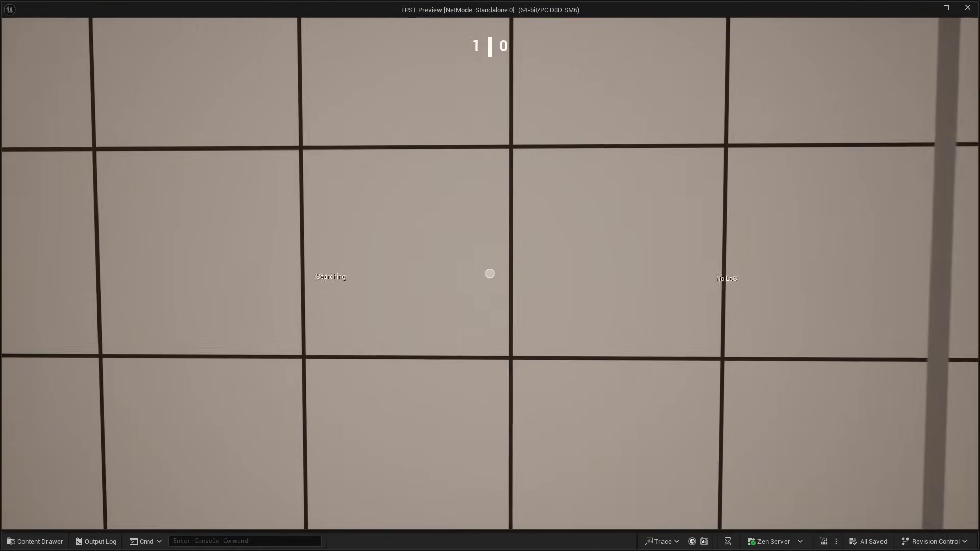
{"action": "key", "text": "w"}
{"action": "key", "text": "w"}
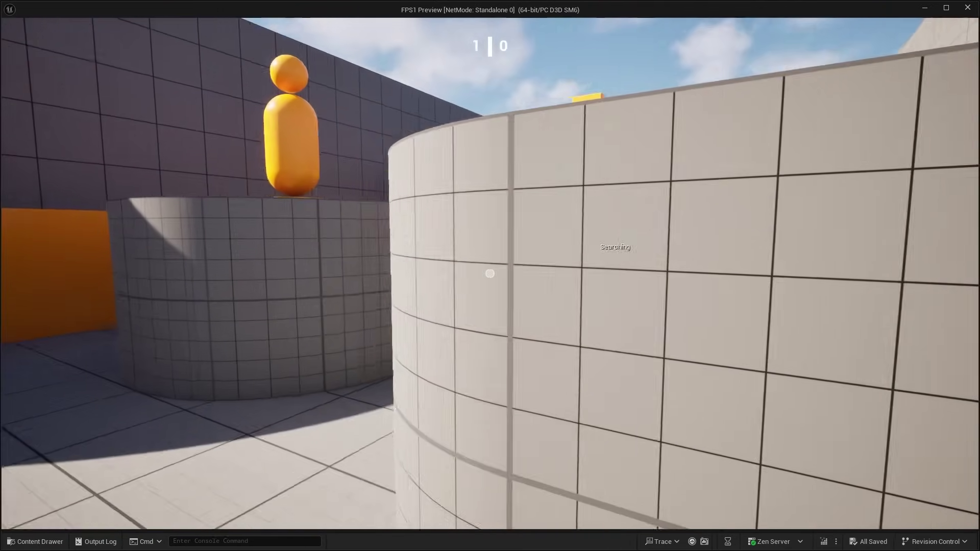
{"action": "key", "text": "w"}
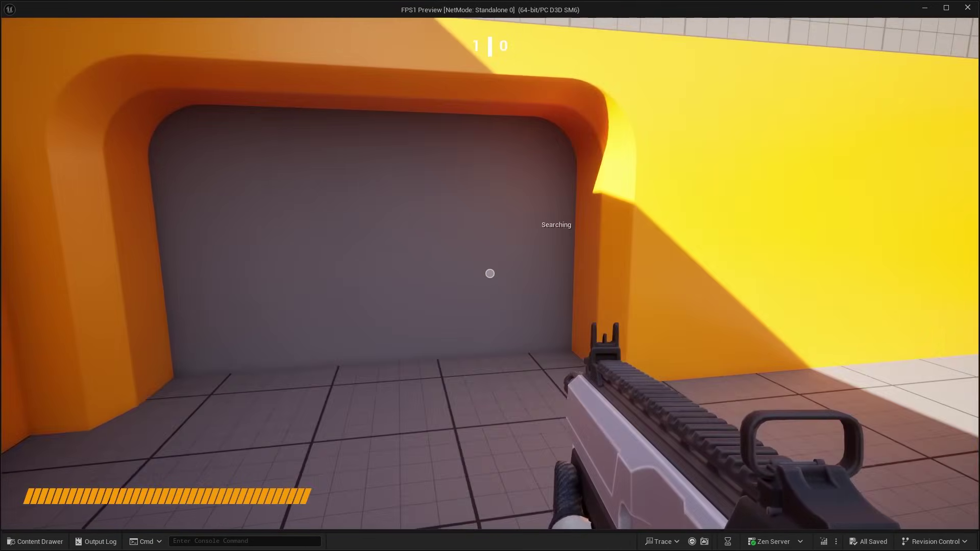
{"action": "left_click", "coordinate": [490, 273]}
{"action": "key", "text": "a"}
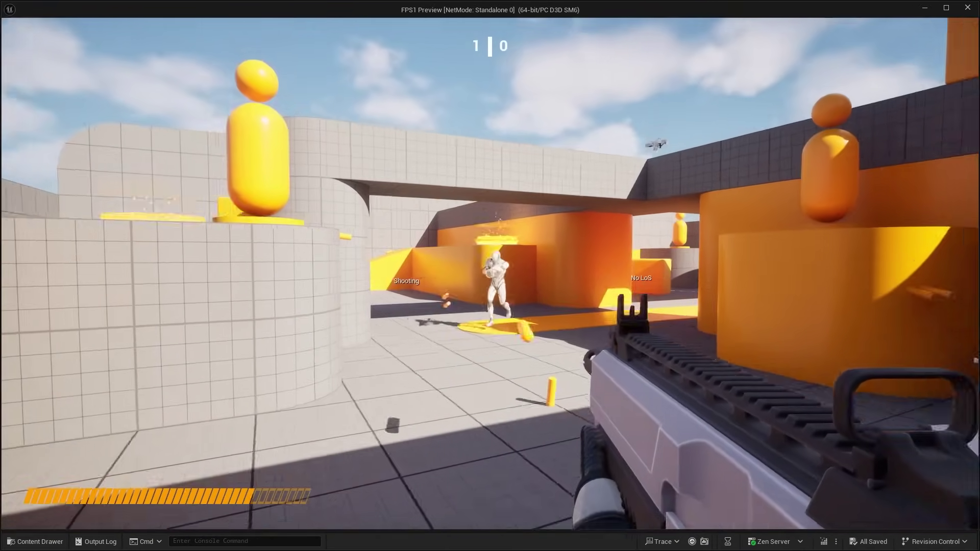
{"action": "left_click", "coordinate": [491, 274]}
{"action": "key", "text": "w"}
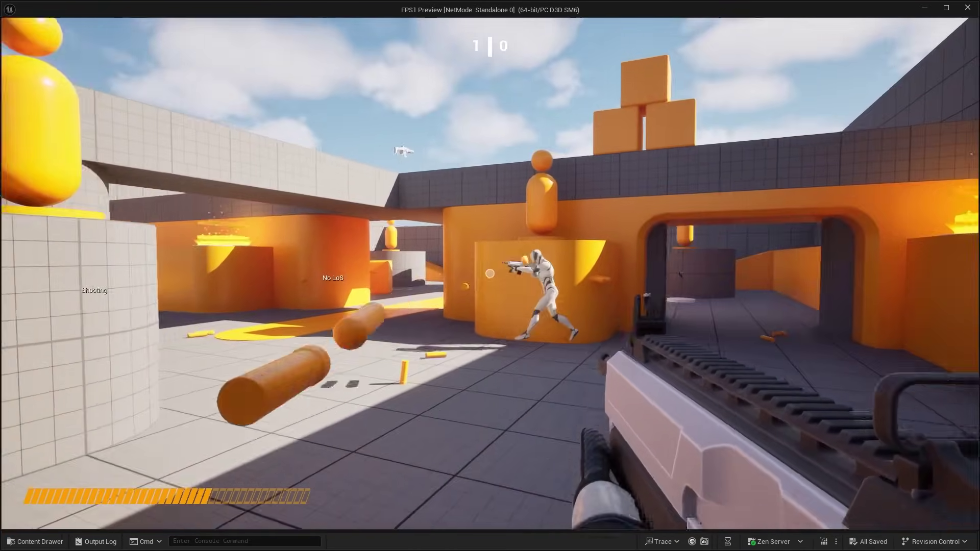
{"action": "left_click", "coordinate": [490, 273]}
{"action": "key", "text": "Escape"}
{"action": "key", "text": "s"}
{"action": "mouse_move", "coordinate": [495, 155]}
{"action": "right_mouse_down"}
{"action": "mouse_move", "coordinate": [449, 148]}
{"action": "mouse_move", "coordinate": [496, 155]}
{"action": "right_mouse_up"}
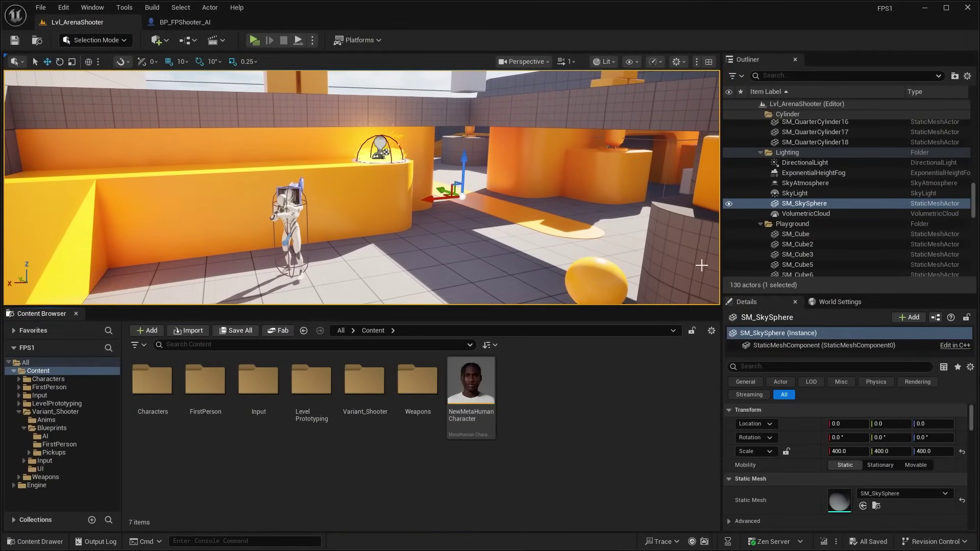
Minimize the editor and open the extracted MilitaryCharDark (1) and MilitaryWeapDark (2) folders on the desktop
{"action": "left_click", "coordinate": [924, 13]}
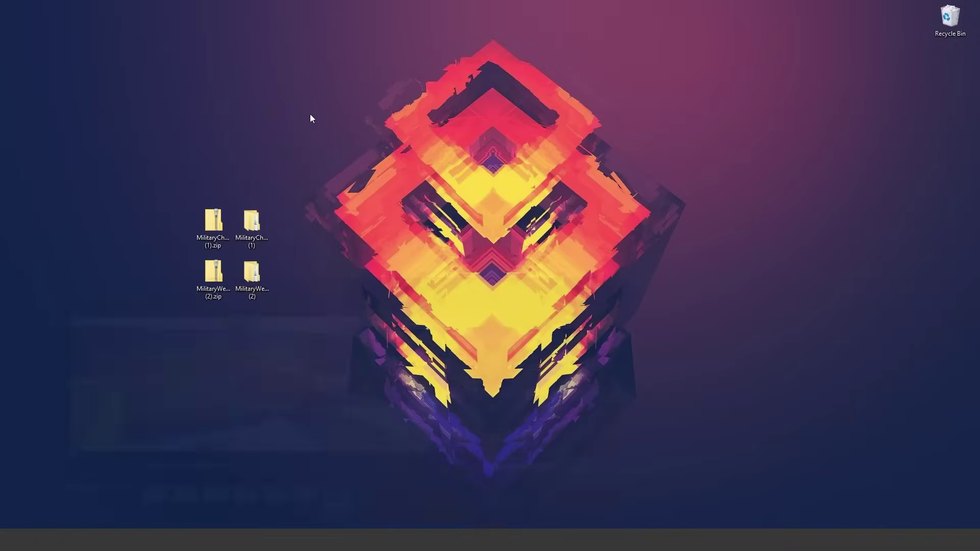
{"action": "left_click_drag", "start_coordinate": [289, 136], "coordinate": [249, 291]}
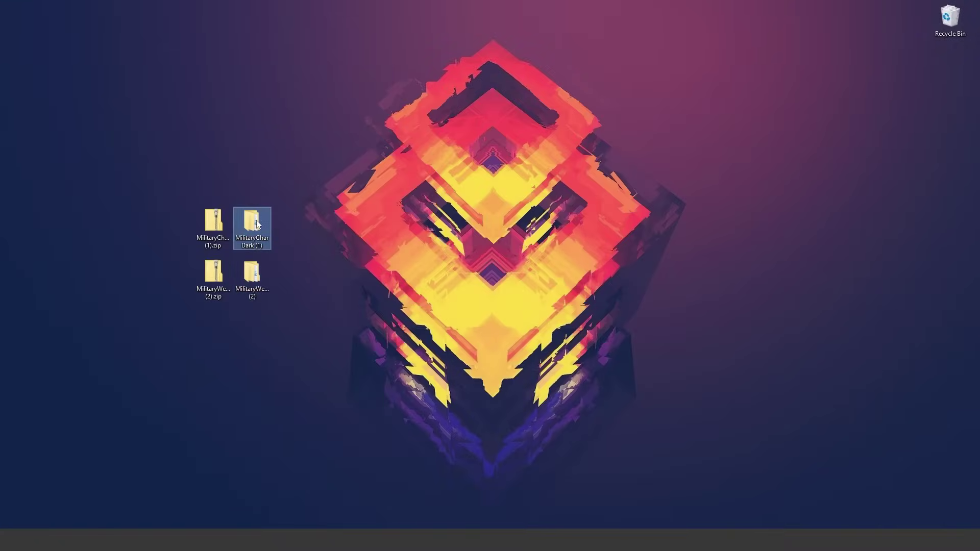
{"action": "double_click", "coordinate": [256, 229]}
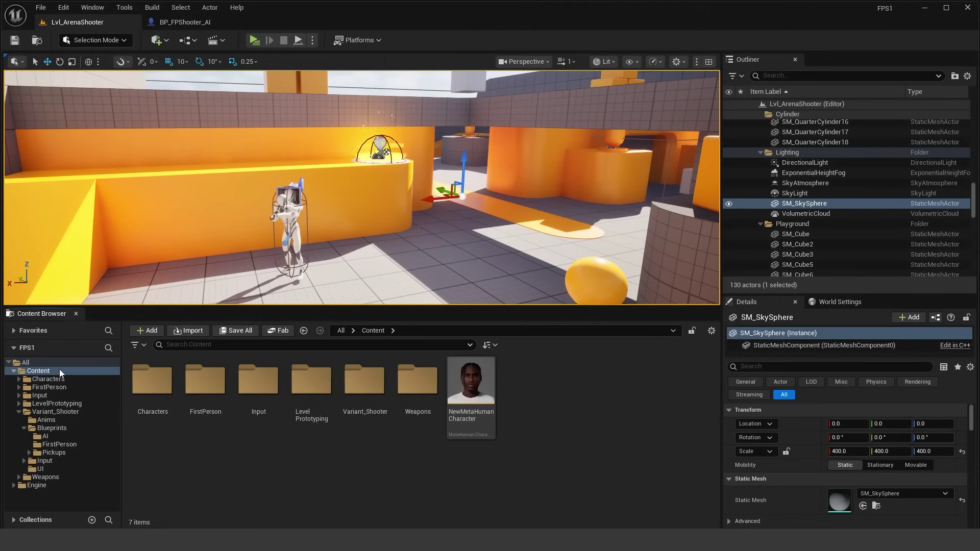
Show the project's Content folder in File Explorer and arrange it alongside the MilitaryCharDark (1) window
{"action": "right_click", "coordinate": [61, 373]}
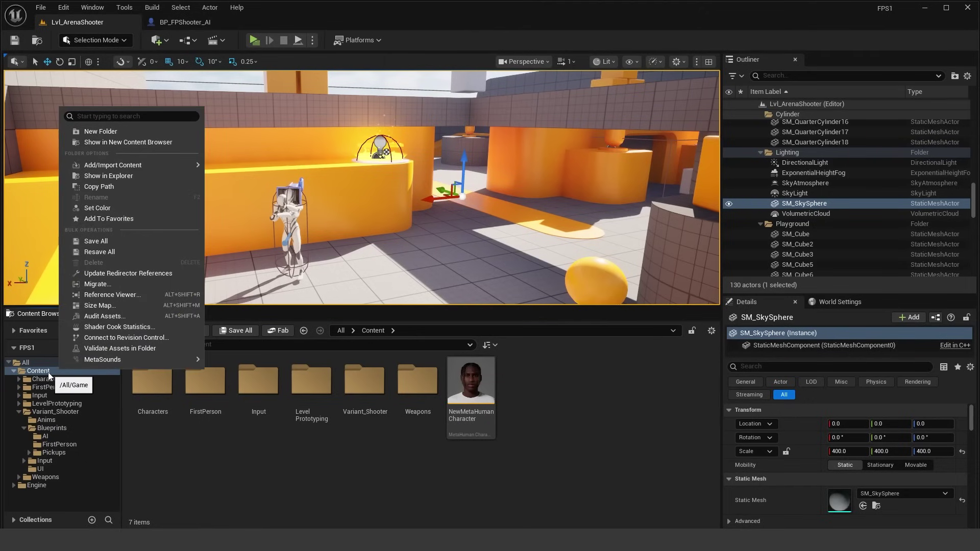
{"action": "left_click", "coordinate": [113, 176]}
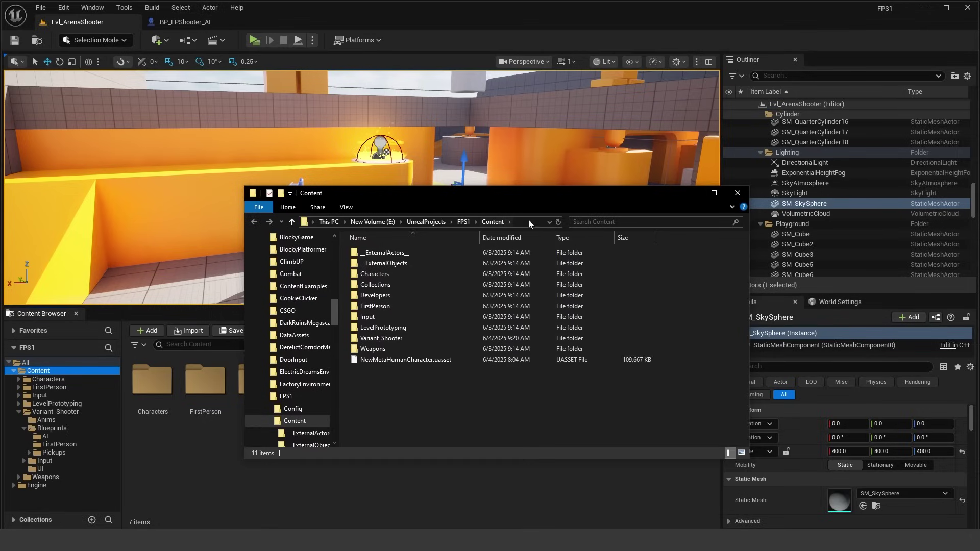
{"action": "left_click", "coordinate": [731, 97]}
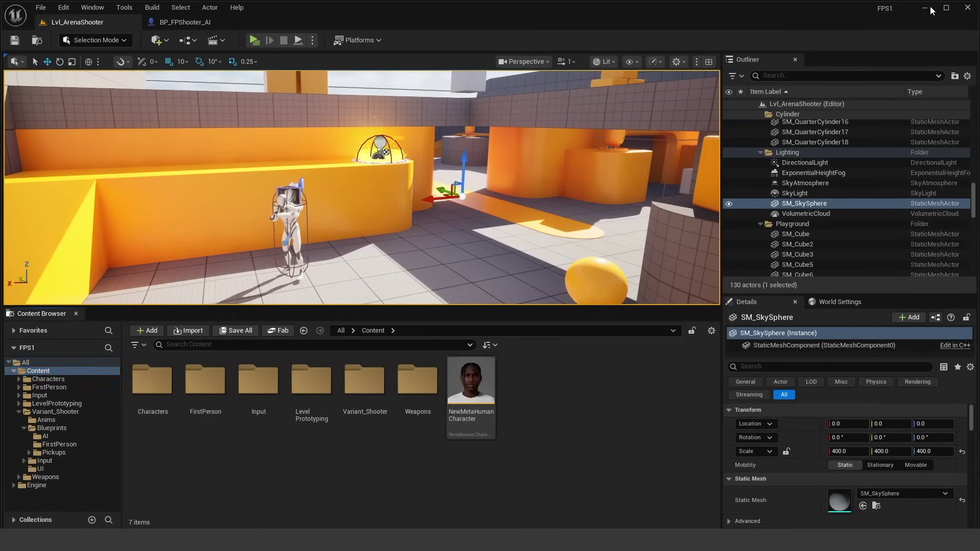
{"action": "left_click", "coordinate": [930, 7]}
{"action": "left_click_drag", "start_coordinate": [557, 177], "coordinate": [738, 54]}
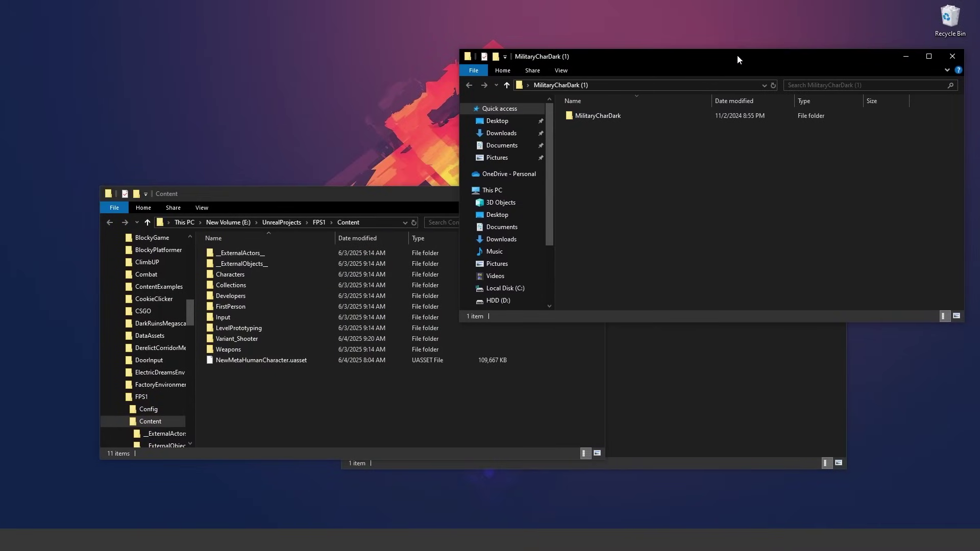
Copy the MilitaryCharDark and MilitaryWeapDark folders into the FPS1 Content folder and close both source windows
{"action": "left_click_drag", "start_coordinate": [612, 122], "coordinate": [296, 398]}
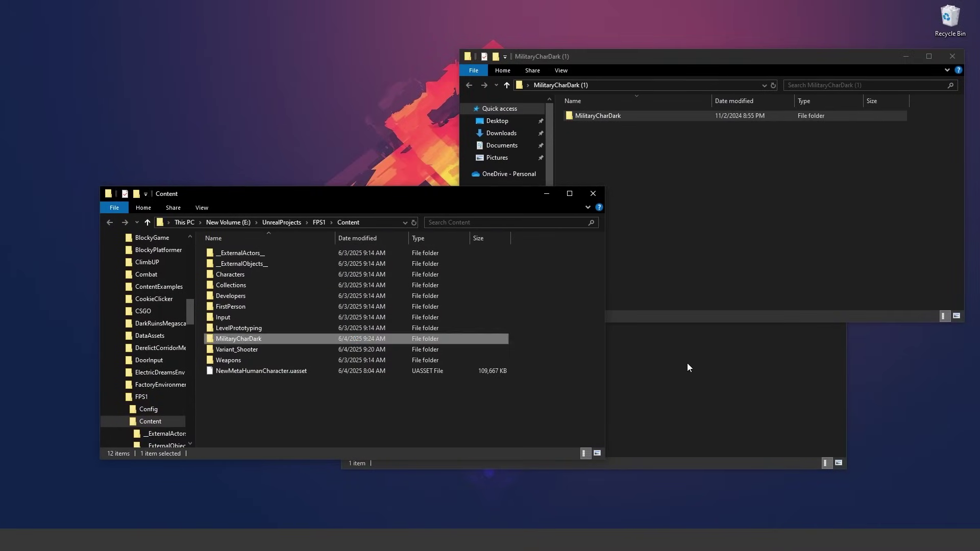
{"action": "left_click", "coordinate": [687, 363]}
{"action": "left_click_drag", "start_coordinate": [525, 363], "coordinate": [273, 434]}
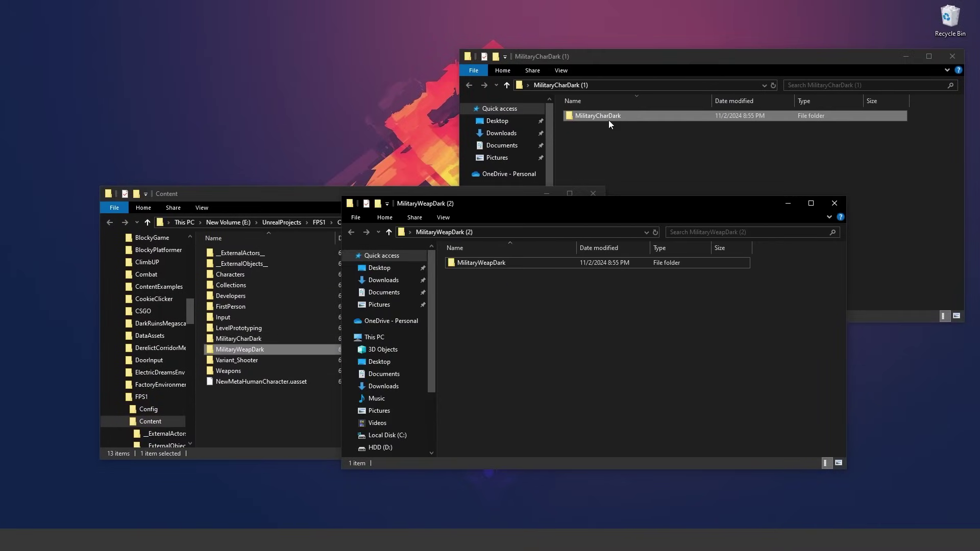
{"action": "left_click", "coordinate": [280, 409]}
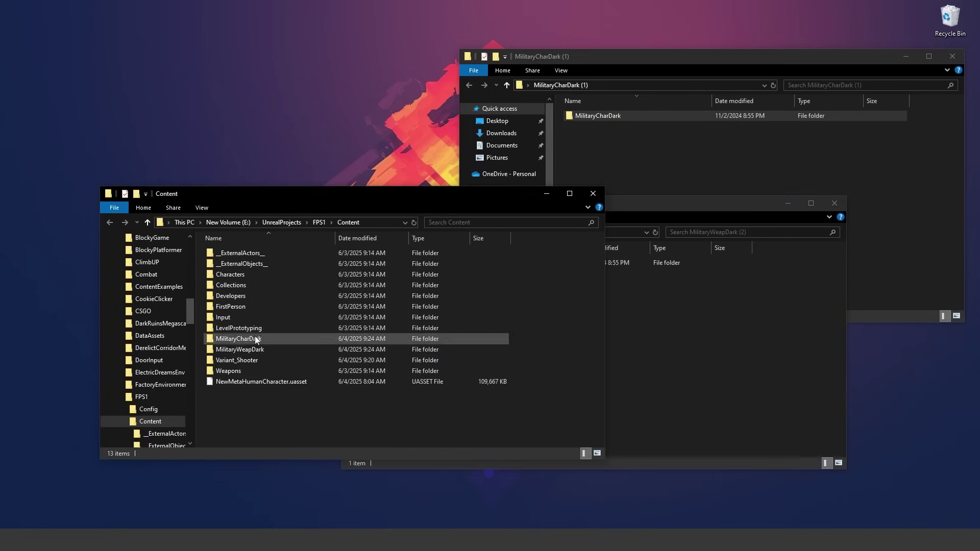
{"action": "left_click", "coordinate": [832, 204]}
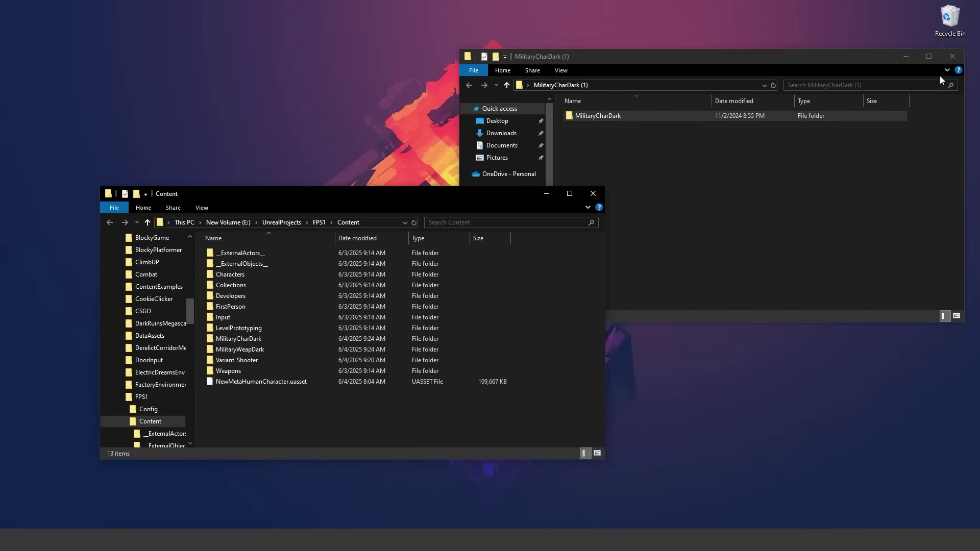
{"action": "left_click", "coordinate": [952, 57]}
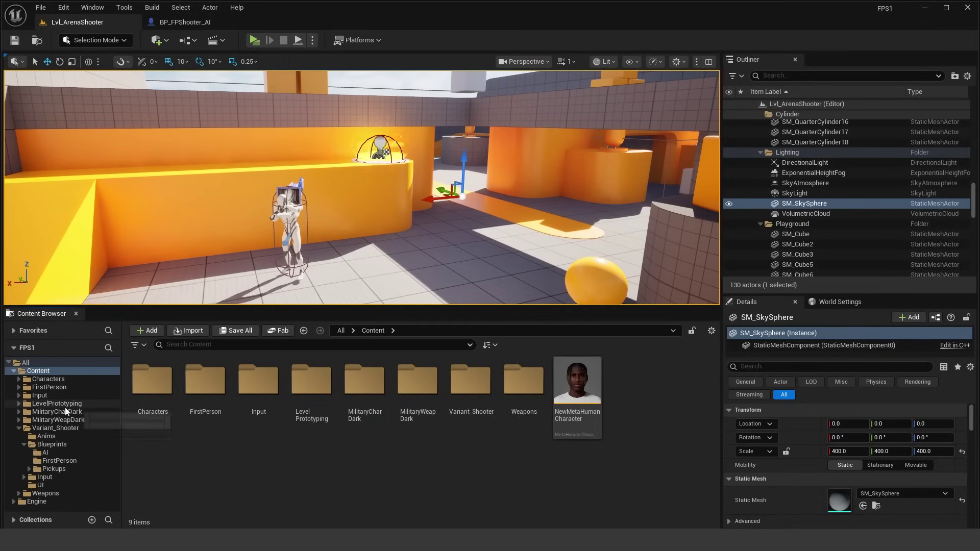
Inspect the MW_Style2_Female and MW_Style2_Male skeletal meshes in the MilitaryCharDark content folder
{"action": "left_click", "coordinate": [66, 412]}
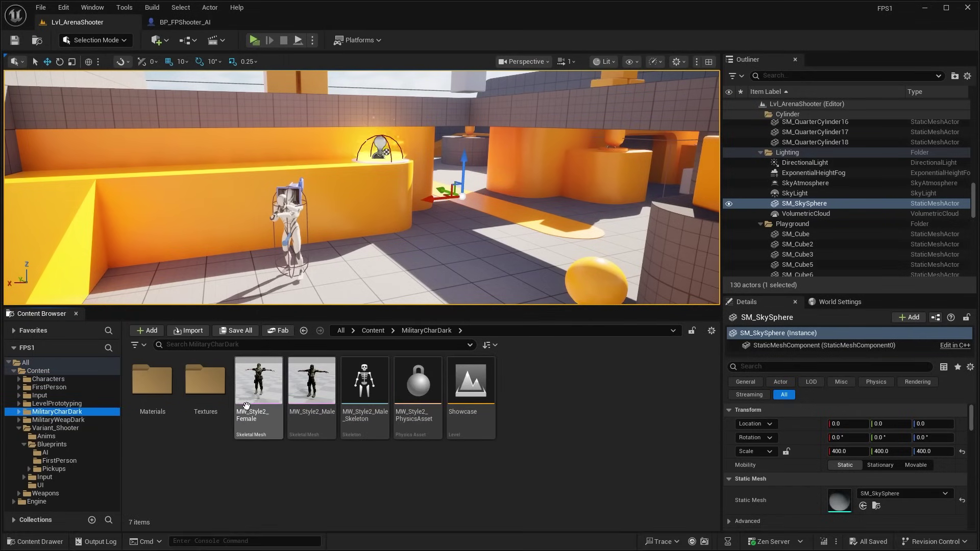
{"action": "double_click", "coordinate": [258, 391]}
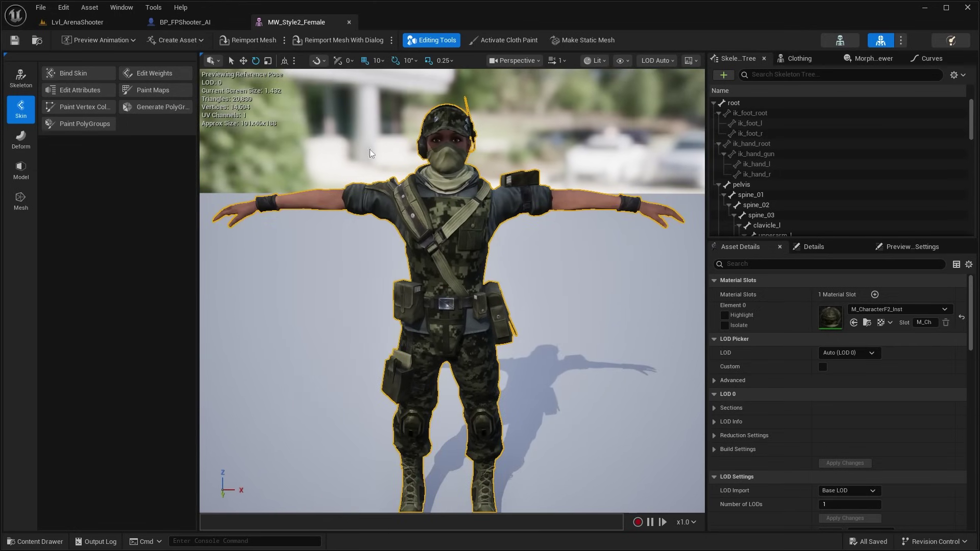
{"action": "left_click", "coordinate": [80, 23]}
{"action": "double_click", "coordinate": [312, 390]}
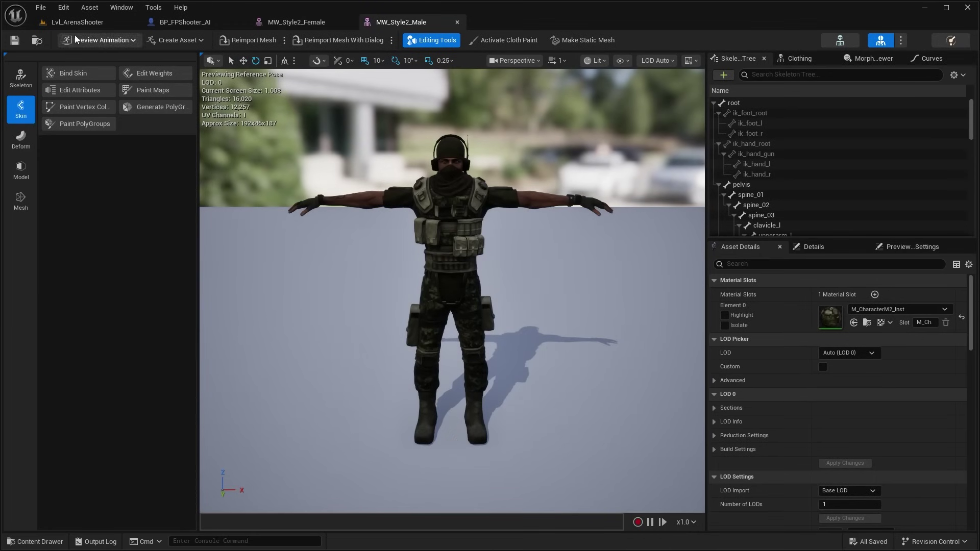
Look through the weapon assets in the MilitaryWeapDark Weapons content folder
{"action": "left_click", "coordinate": [77, 22]}
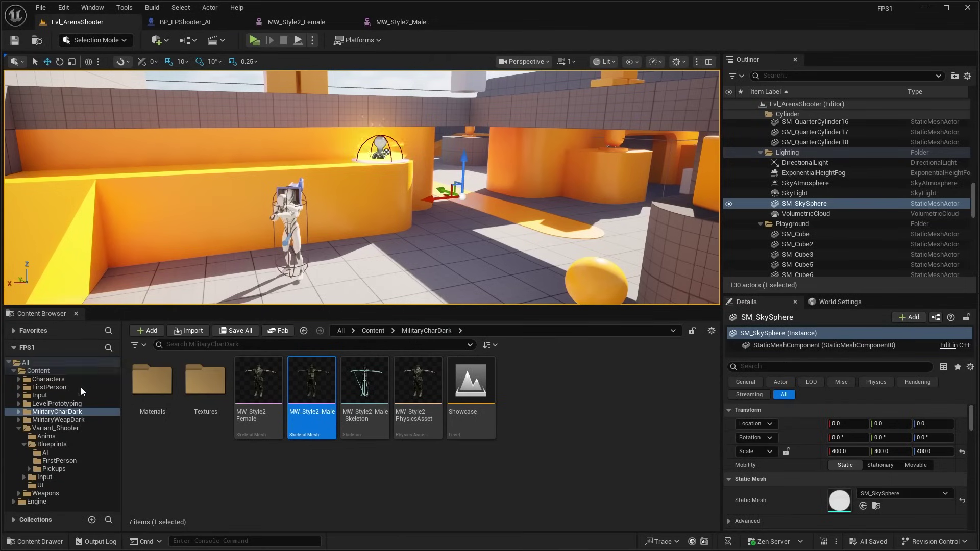
{"action": "left_click", "coordinate": [59, 420]}
{"action": "double_click", "coordinate": [312, 388]}
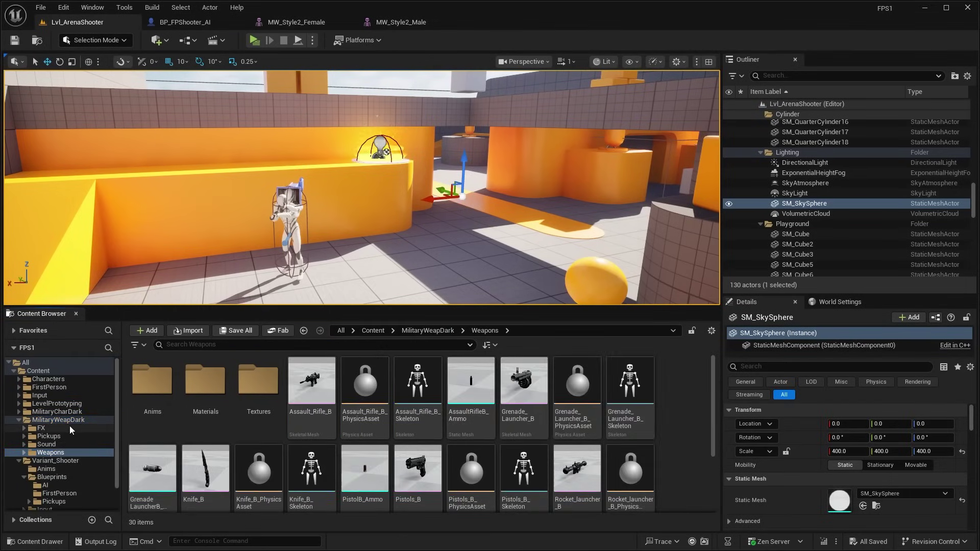
{"action": "scroll", "coordinate": [357, 424], "scroll_direction": "down", "scroll_amount": 2}
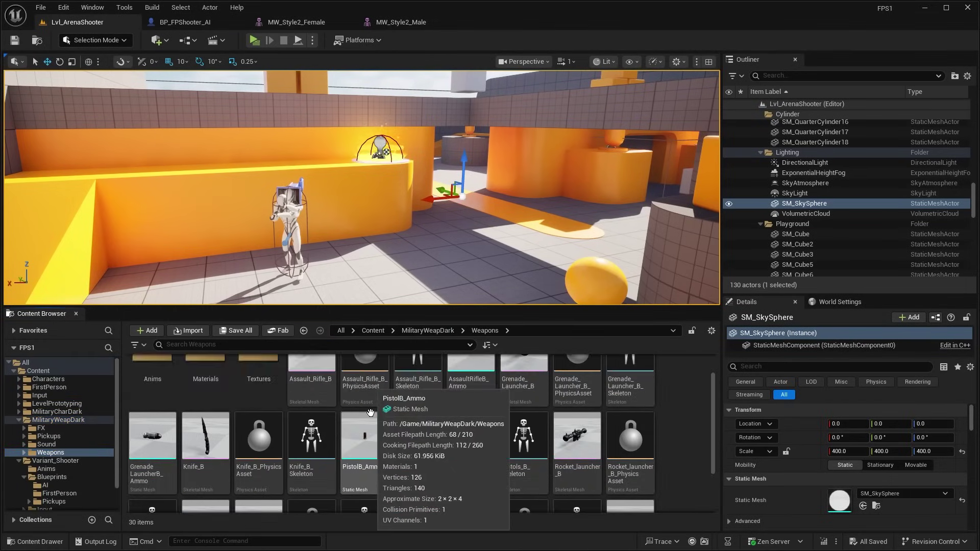
{"action": "scroll", "coordinate": [370, 412], "scroll_direction": "up", "scroll_amount": 2}
Select the character Mesh component in the BP_FPShooter_AI blueprint and clear the details search filter
{"action": "left_click", "coordinate": [287, 210]}
{"action": "right_click_drag", "start_coordinate": [379, 203], "coordinate": [347, 203]}
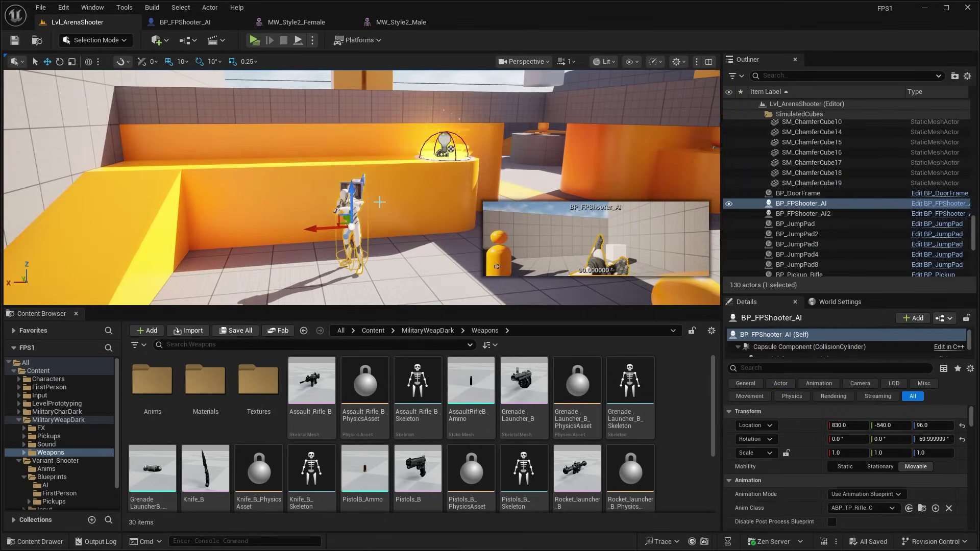
{"action": "right_click", "coordinate": [361, 208]}
{"action": "left_click", "coordinate": [392, 223]}
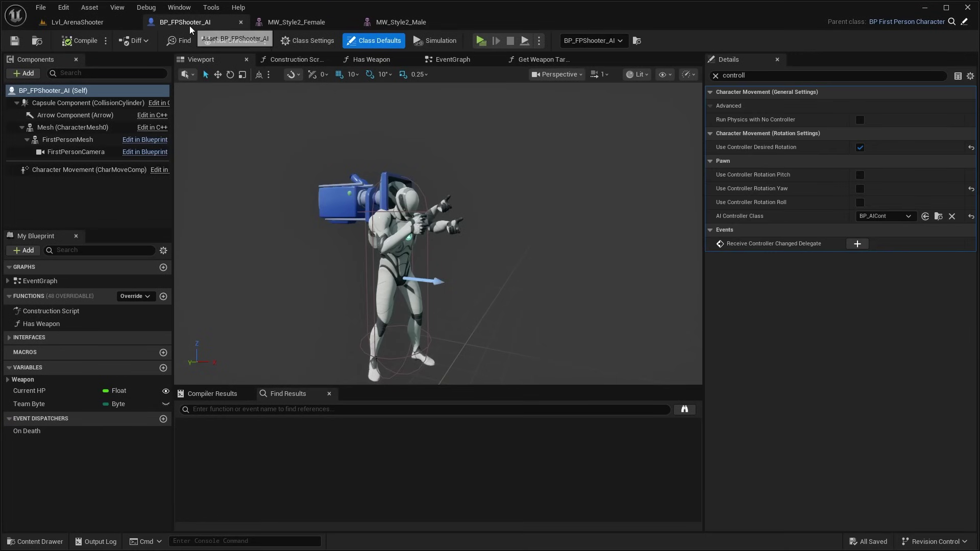
{"action": "left_click", "coordinate": [403, 212]}
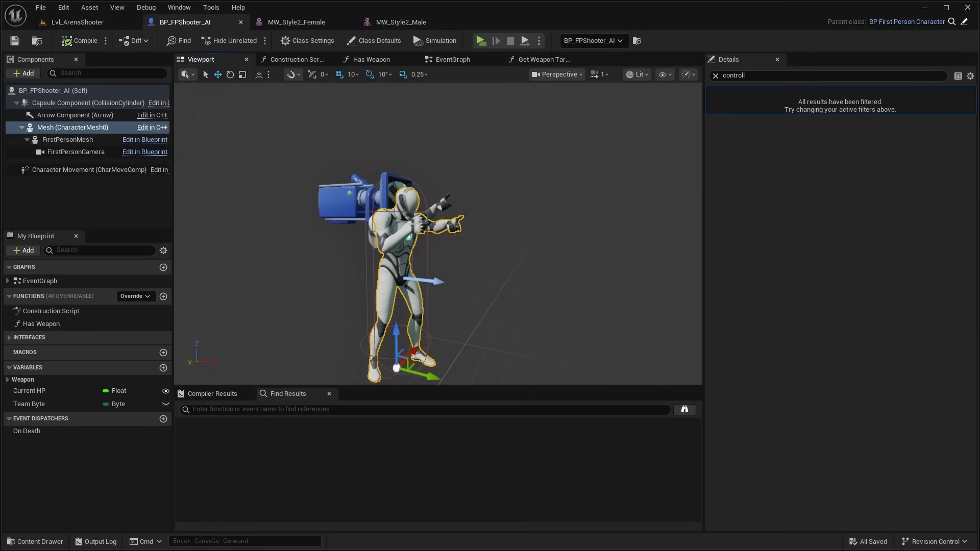
{"action": "left_click", "coordinate": [717, 75]}
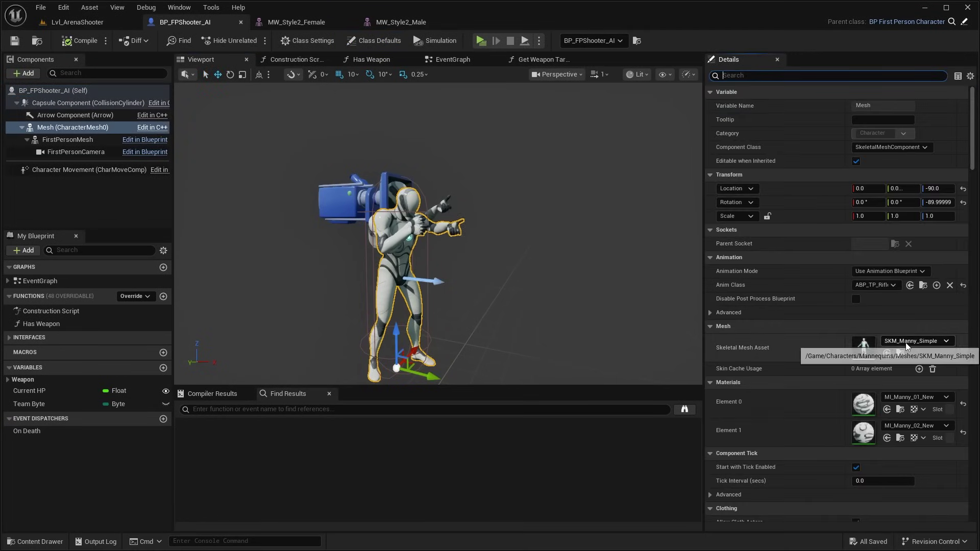
Try MW_Style2_Female as the skeletal mesh asset of the Mesh component and undo the change
{"action": "left_click", "coordinate": [883, 285]}
{"action": "left_click", "coordinate": [891, 314]}
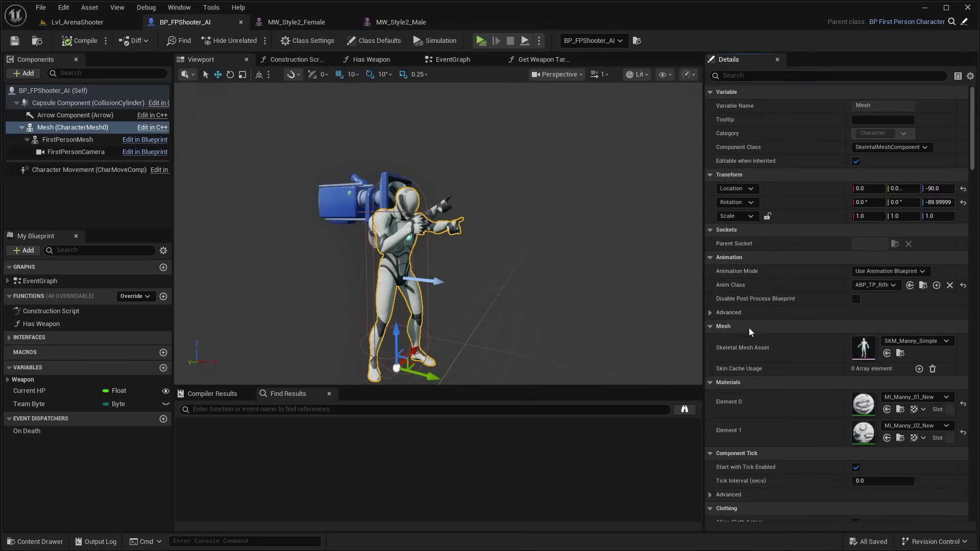
{"action": "left_click", "coordinate": [909, 342]}
{"action": "scroll", "coordinate": [893, 274], "scroll_direction": "up", "scroll_amount": 5}
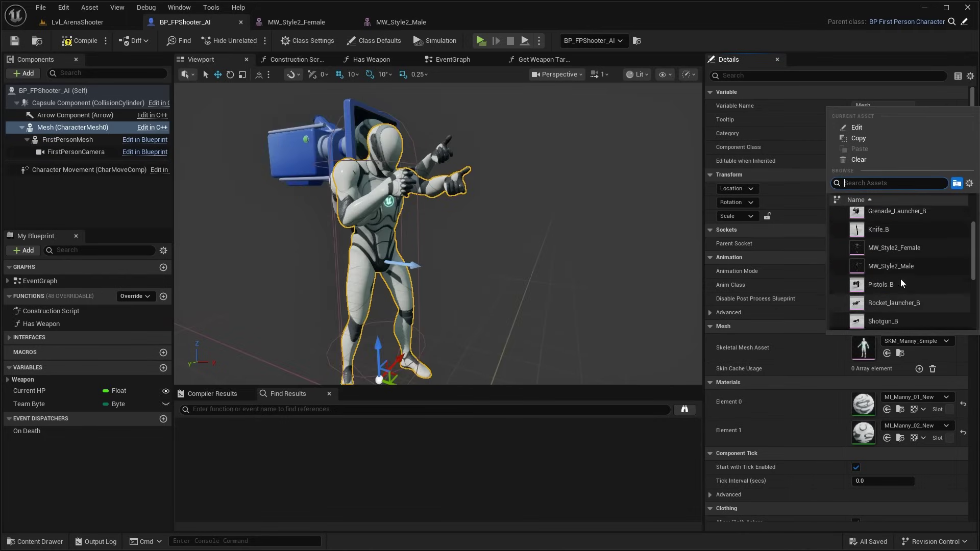
{"action": "left_click", "coordinate": [894, 281]}
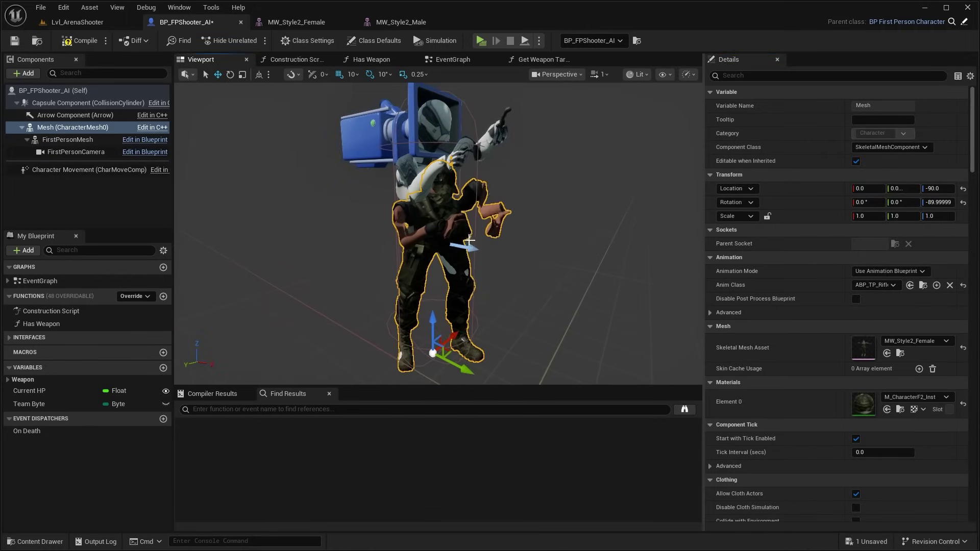
{"action": "scroll", "coordinate": [438, 234], "scroll_direction": "down", "scroll_amount": 8}
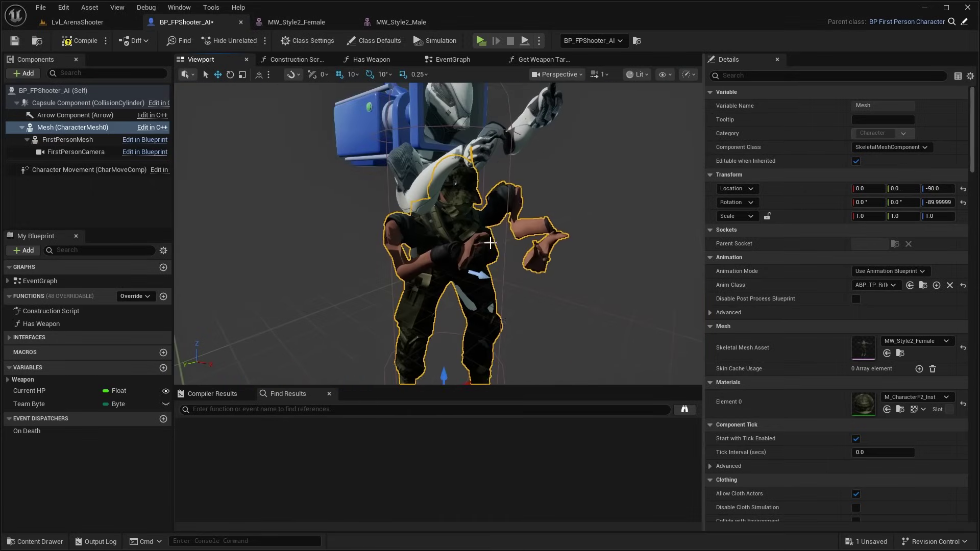
{"action": "left_click", "coordinate": [916, 341]}
{"action": "scroll", "coordinate": [894, 290], "scroll_direction": "down", "scroll_amount": 2}
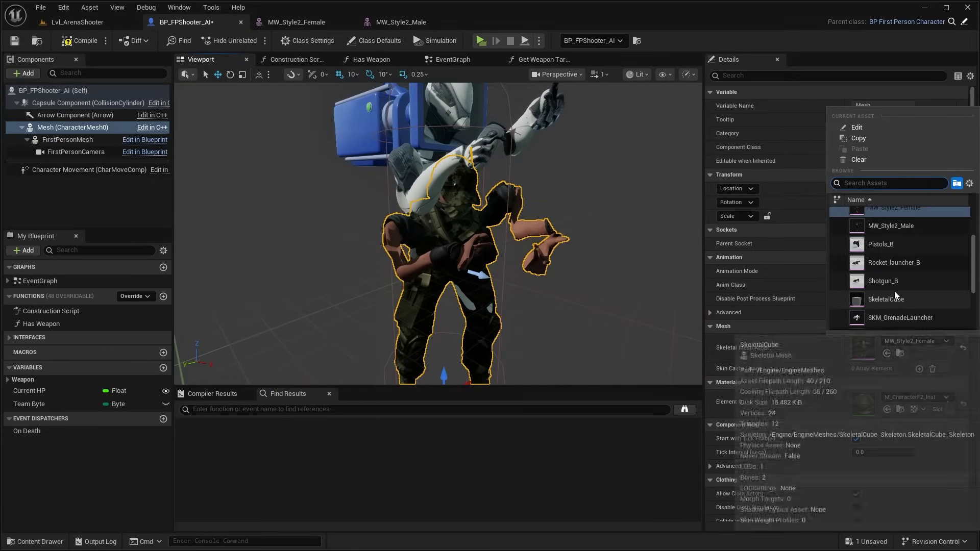
{"action": "left_click", "coordinate": [877, 349]}
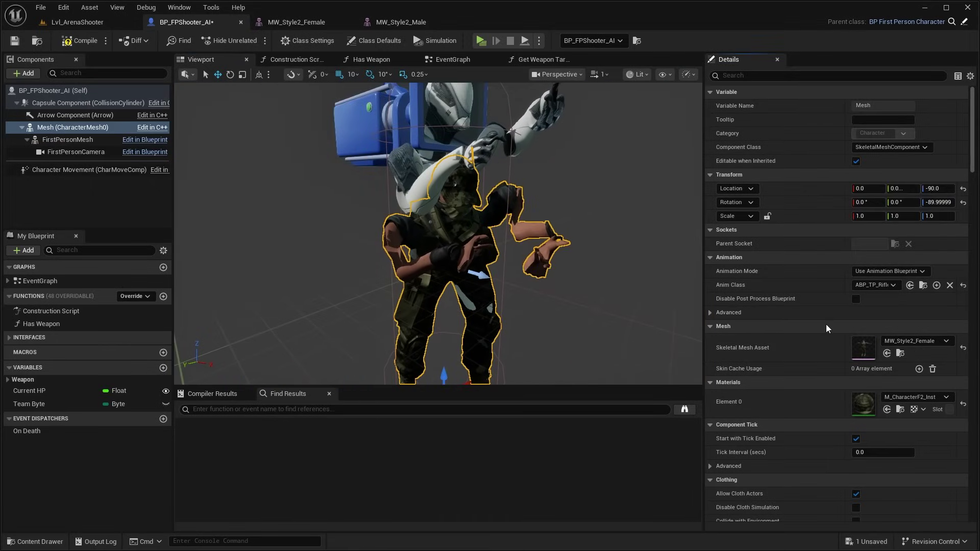
{"action": "key", "text": "ctrl+z"}
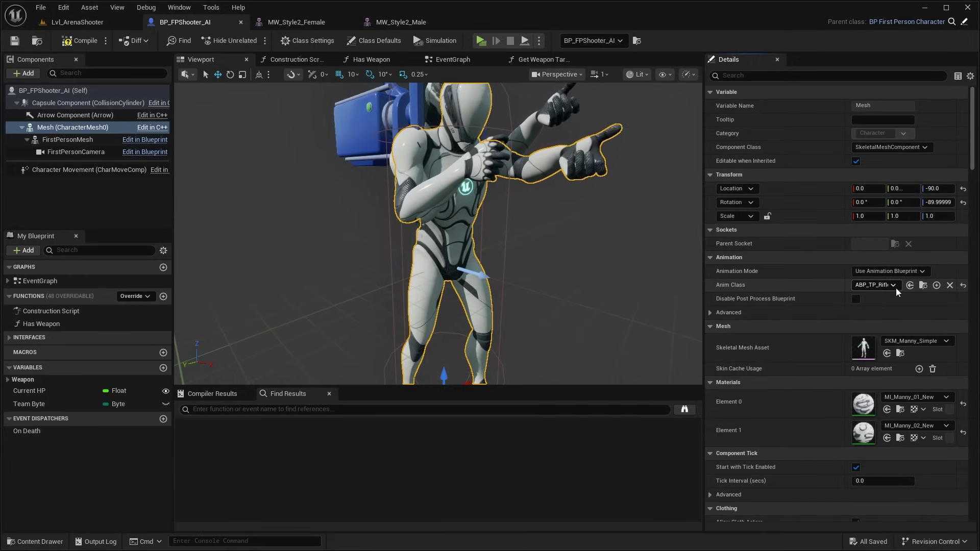
Locate the mesh's ABP_TP_Rifle animation blueprint in the project content and start retargeting its animations
{"action": "left_click", "coordinate": [923, 285]}
{"action": "mouse_move", "coordinate": [303, 415]}
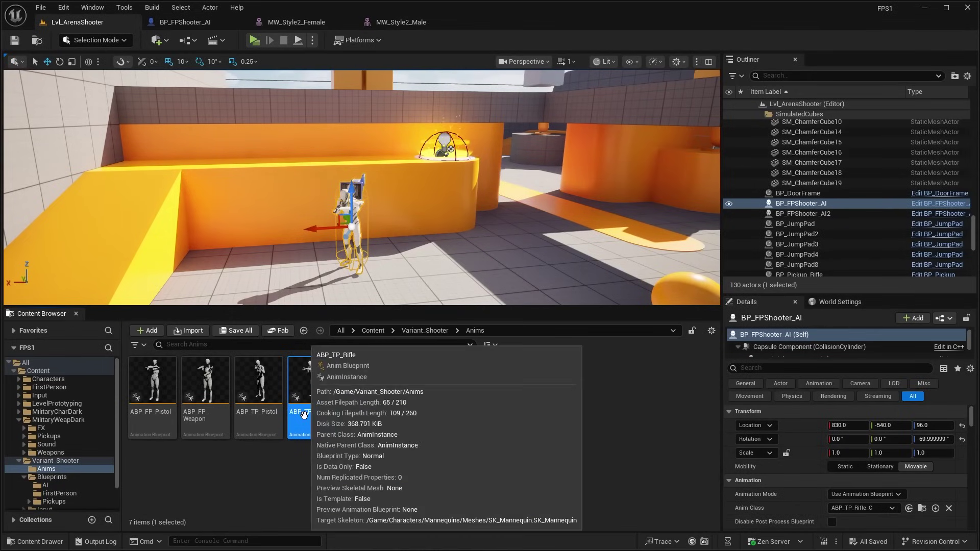
{"action": "right_click", "coordinate": [310, 398]}
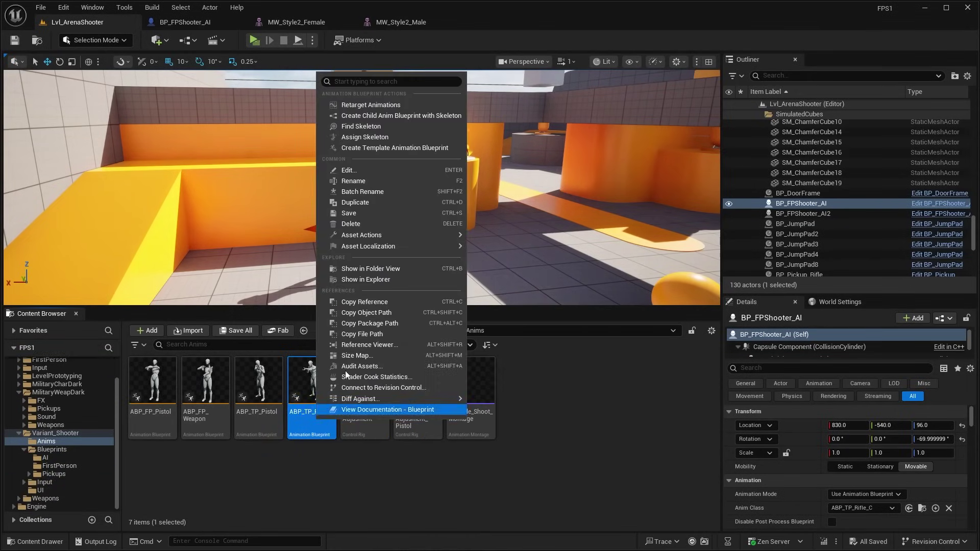
{"action": "left_click", "coordinate": [386, 106]}
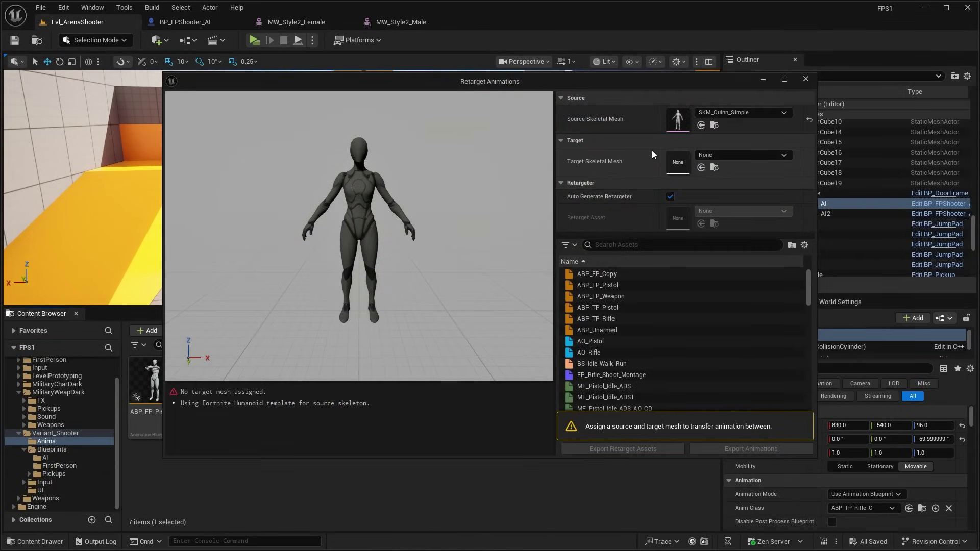
Set MW_Style2_Female as the target skeletal mesh and choose ABP_TP_Rifle as the asset to retarget
{"action": "left_click", "coordinate": [725, 156]}
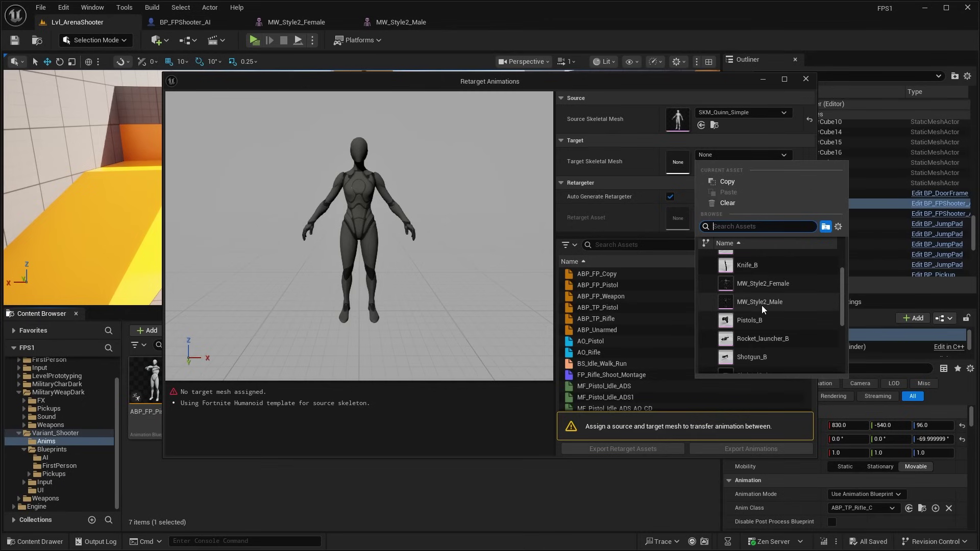
{"action": "left_click", "coordinate": [760, 285]}
{"action": "left_click", "coordinate": [742, 156]}
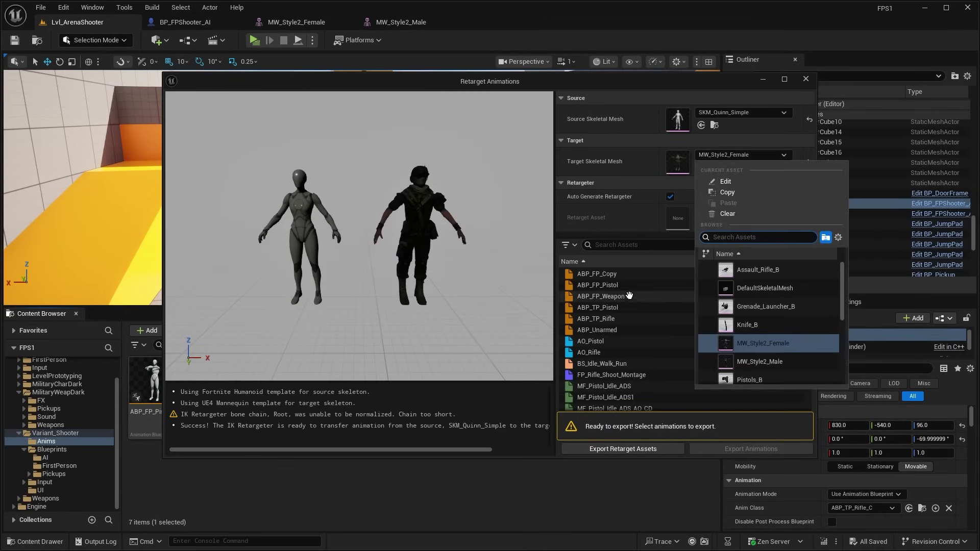
{"action": "left_click", "coordinate": [584, 207]}
{"action": "left_click", "coordinate": [586, 322]}
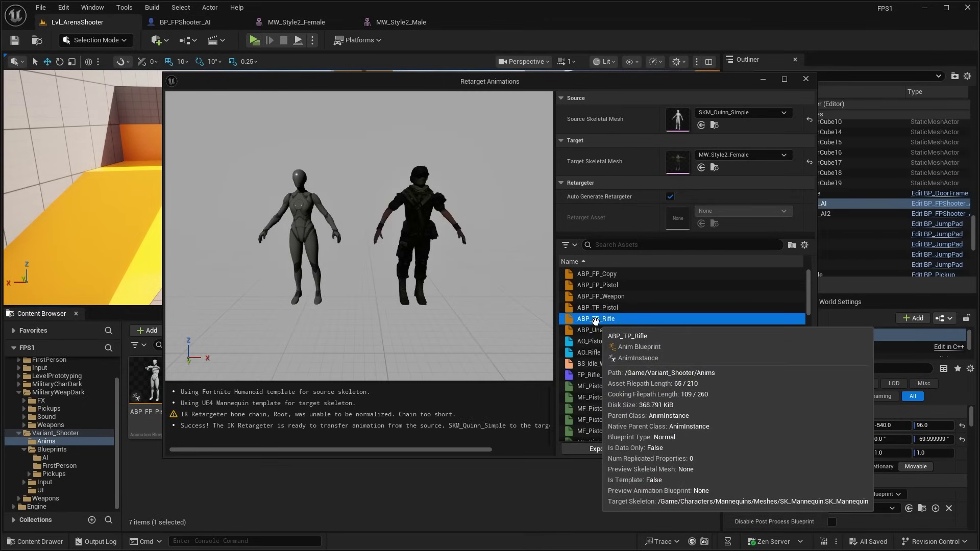
Export the retargeted ABP_TP_Rifle and its referenced animations to the MilitaryCharDark folder
{"action": "left_click", "coordinate": [737, 451]}
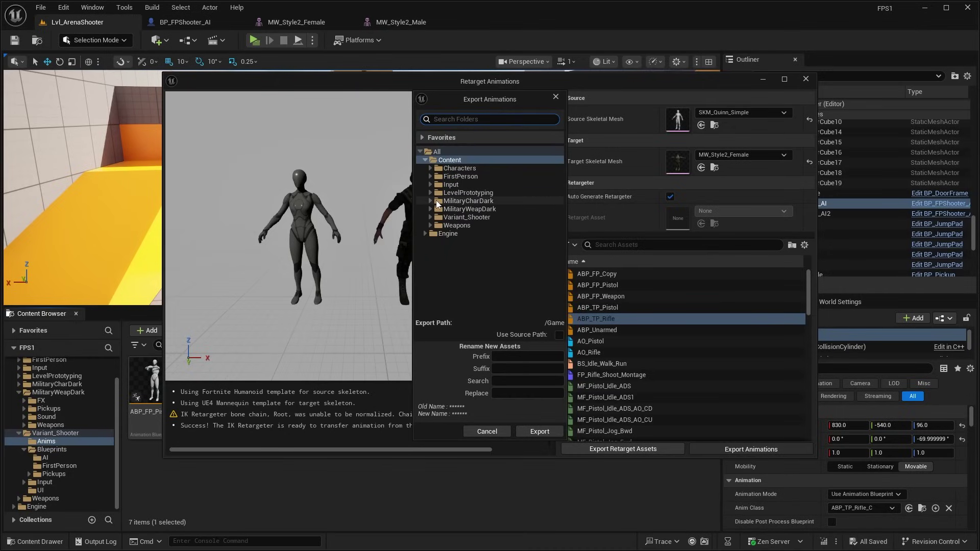
{"action": "left_click", "coordinate": [473, 201]}
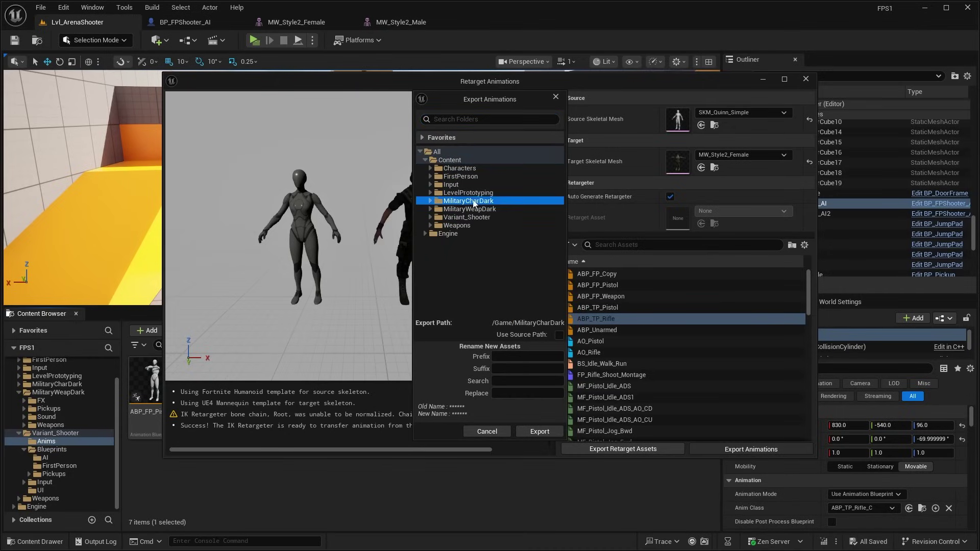
{"action": "left_click", "coordinate": [539, 432]}
{"action": "left_click", "coordinate": [580, 316]}
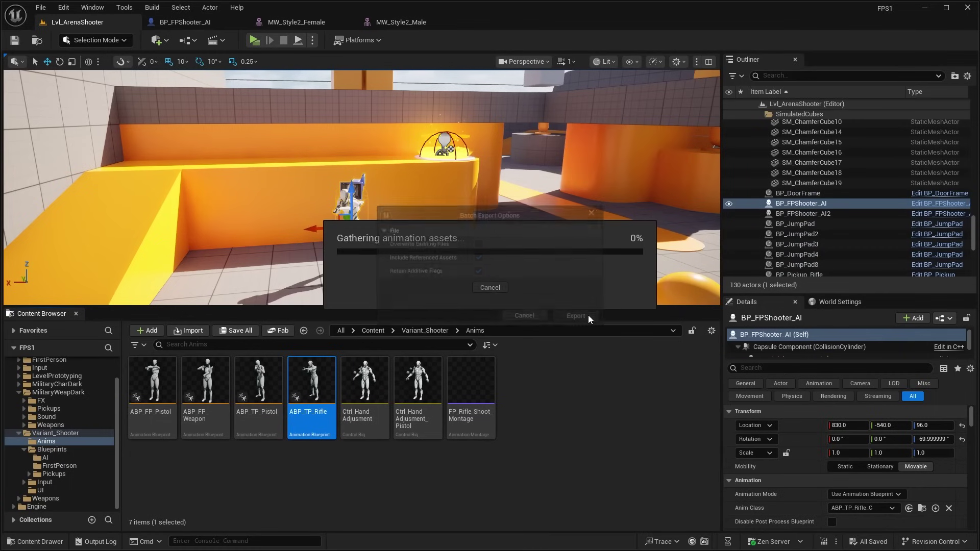
Save all the newly exported animation assets in the project
{"action": "left_click", "coordinate": [268, 384]}
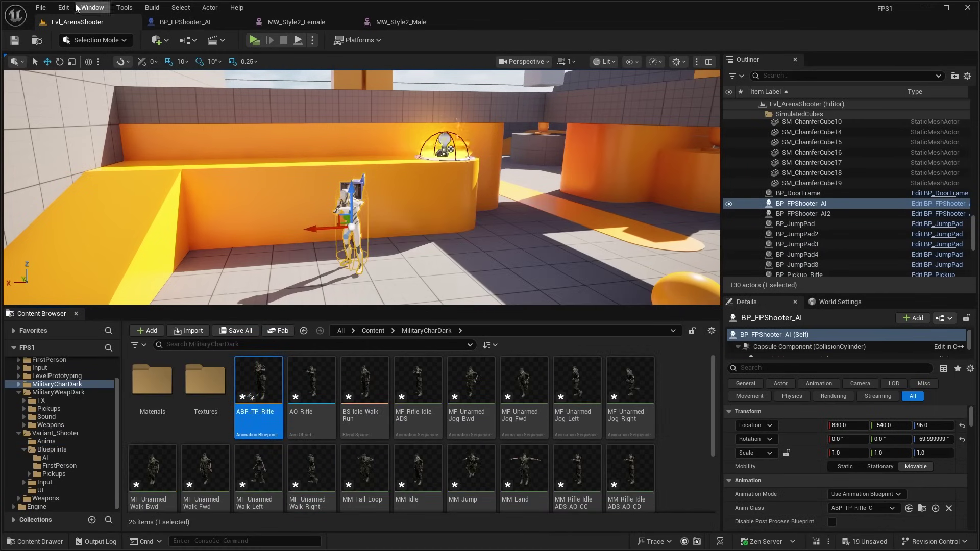
{"action": "left_click", "coordinate": [41, 7]}
{"action": "left_click", "coordinate": [62, 153]}
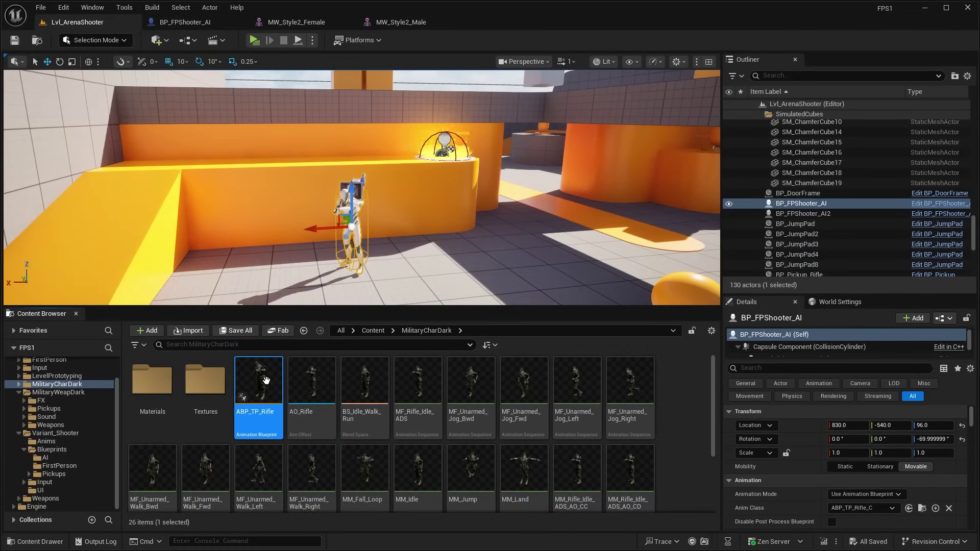
Set the skeletal mesh asset of the Mesh component in BP_FPShooter_AI to MW_Style2_Female
{"action": "left_click", "coordinate": [196, 23]}
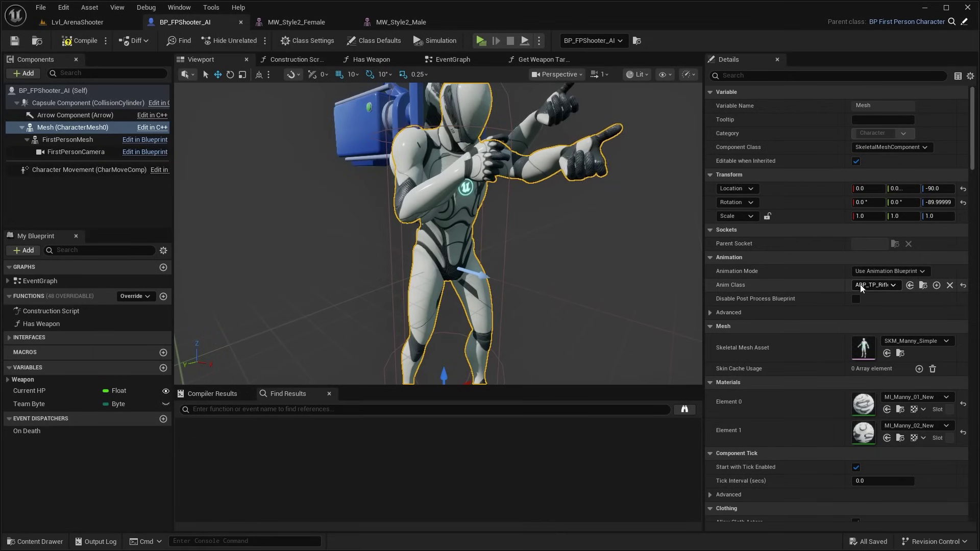
{"action": "left_click", "coordinate": [875, 286]}
{"action": "left_click", "coordinate": [914, 341]}
{"action": "scroll", "coordinate": [878, 267], "scroll_direction": "down", "scroll_amount": 2}
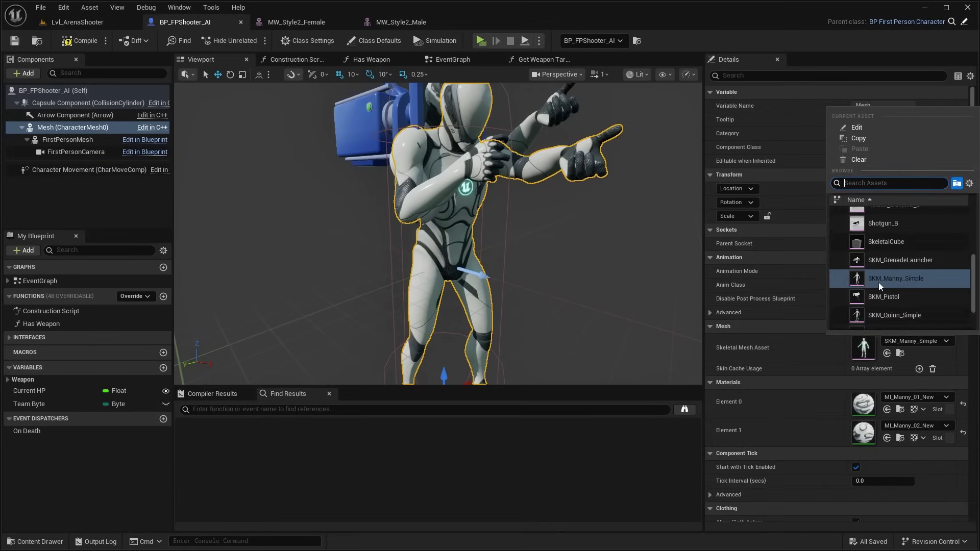
{"action": "scroll", "coordinate": [880, 286], "scroll_direction": "up", "scroll_amount": 2}
{"action": "left_click", "coordinate": [914, 272]}
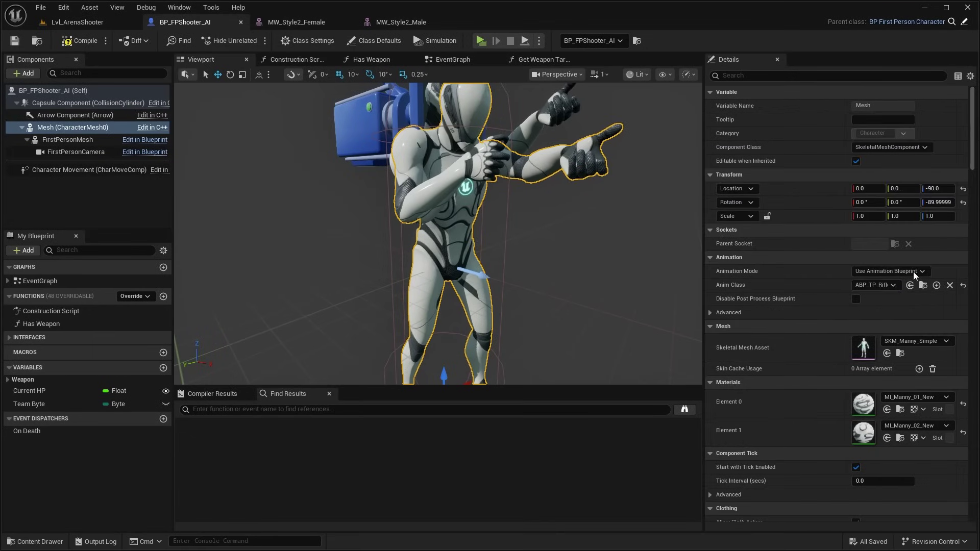
Assign the retargeted ABP_TP_Rifle from MilitaryCharDark as the mesh's Anim Class and save the blueprint
{"action": "left_click", "coordinate": [888, 287]}
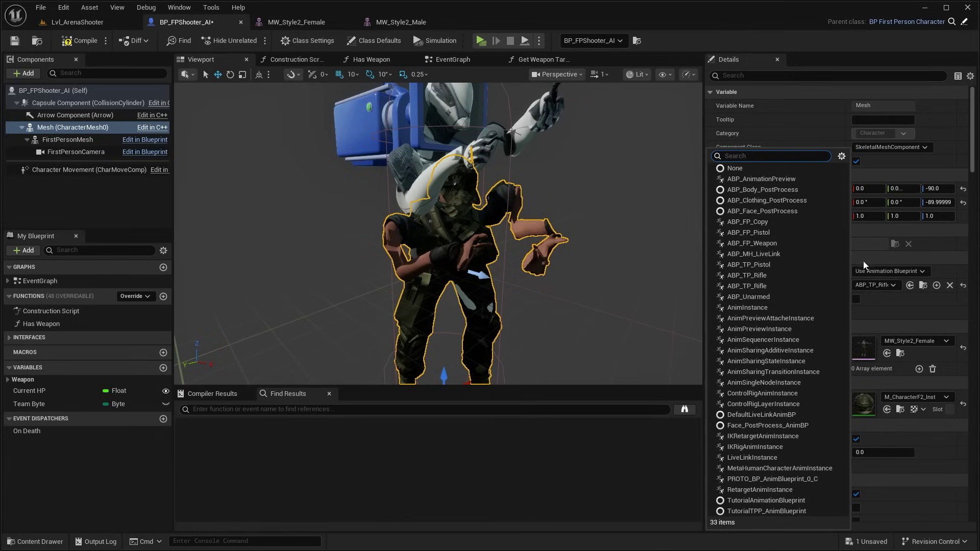
{"action": "type", "text": "abp"}
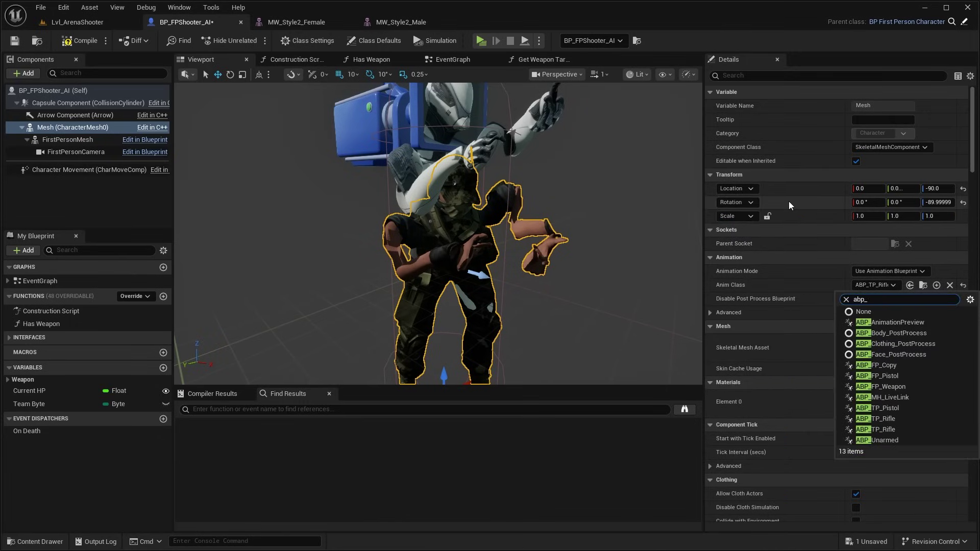
{"action": "type", "text": "_tp"}
{"action": "left_click", "coordinate": [904, 344]}
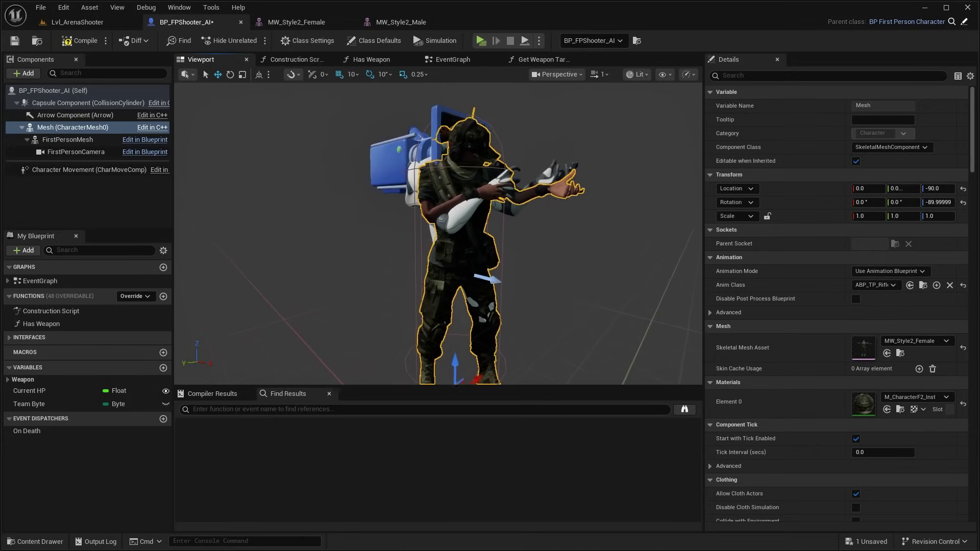
{"action": "left_click", "coordinate": [16, 45]}
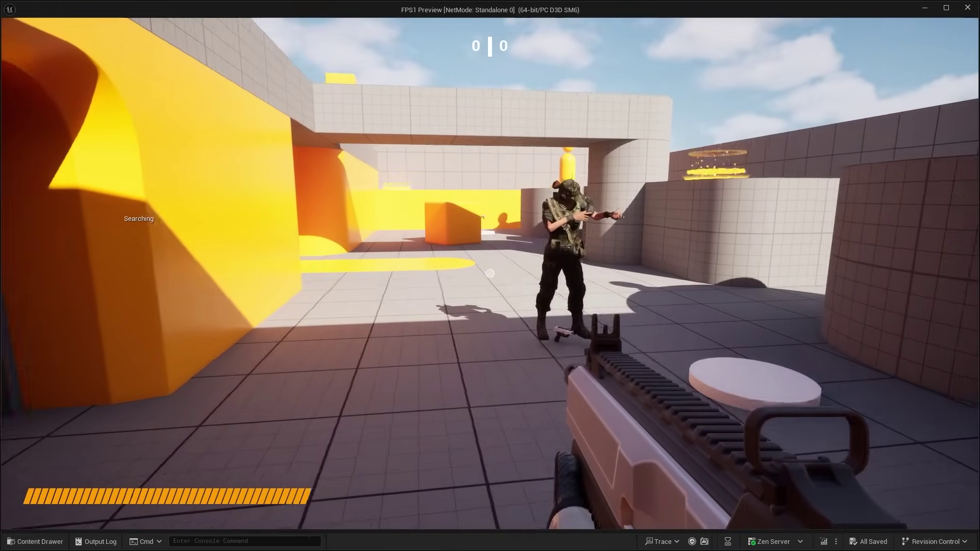
Playtest the arena to check the AI soldiers' movement, aiming pose and weapon placement, and end the session
{"action": "key", "text": "d"}
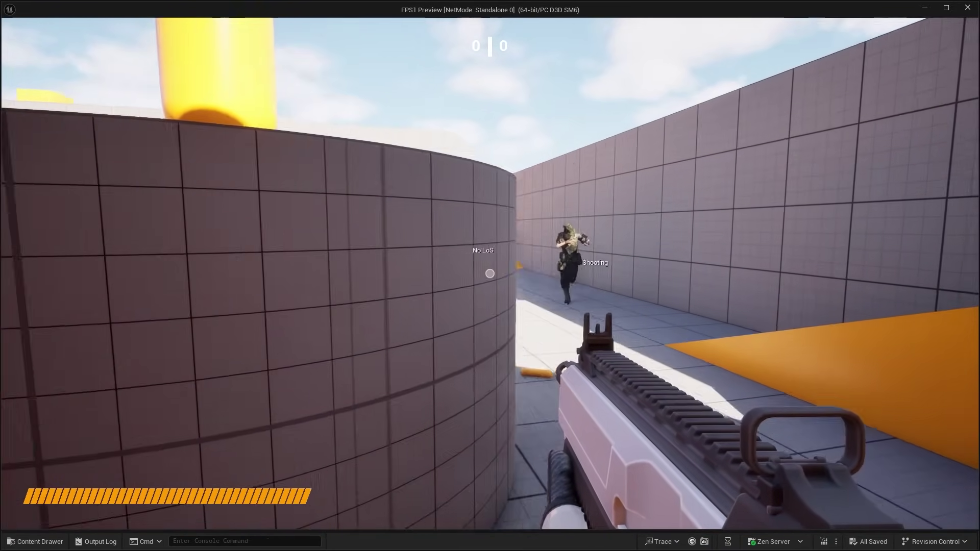
{"action": "key", "text": "d"}
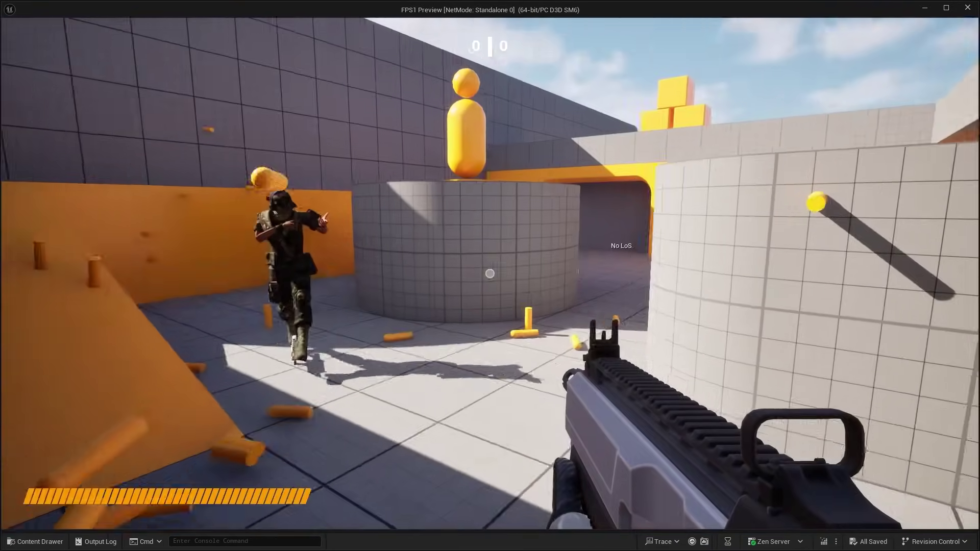
{"action": "key", "text": "s"}
{"action": "key", "text": "w"}
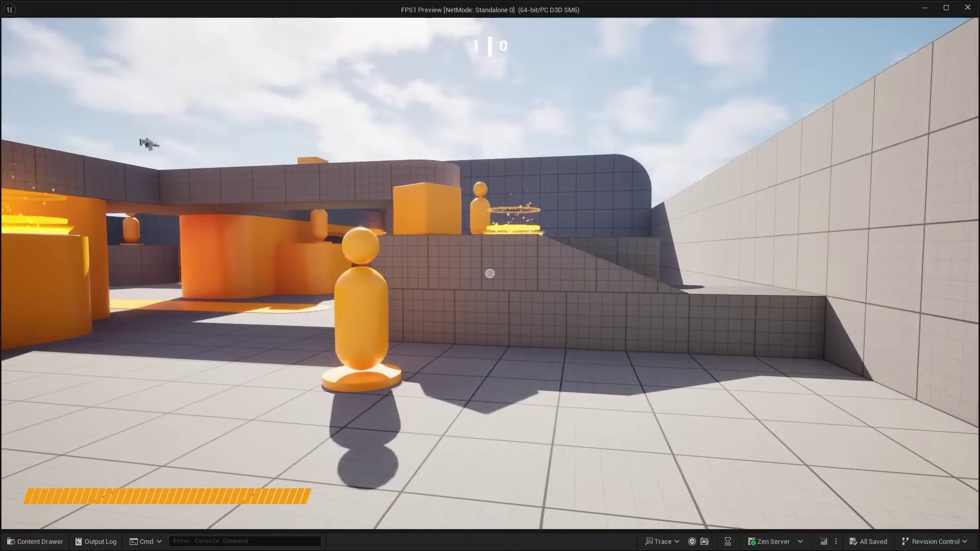
{"action": "key", "text": "w"}
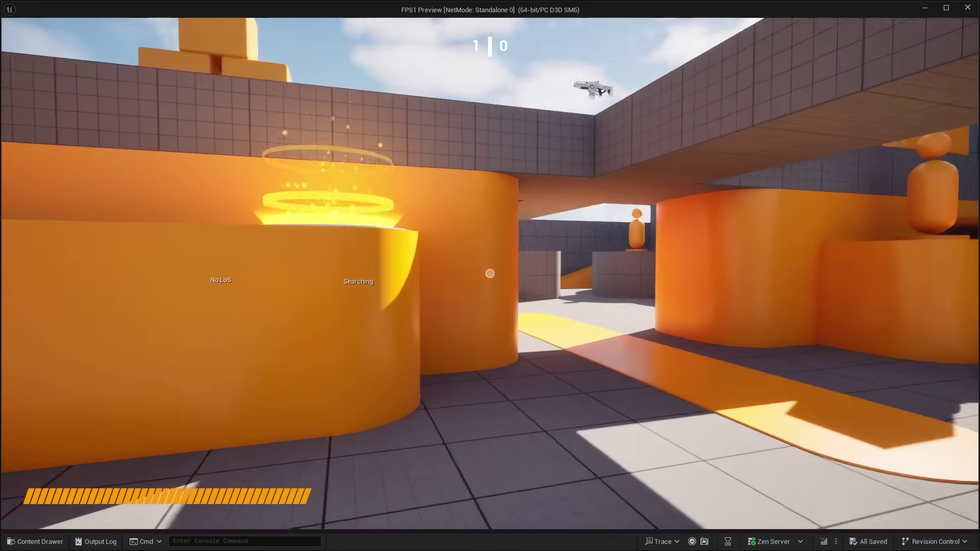
{"action": "key", "text": "w"}
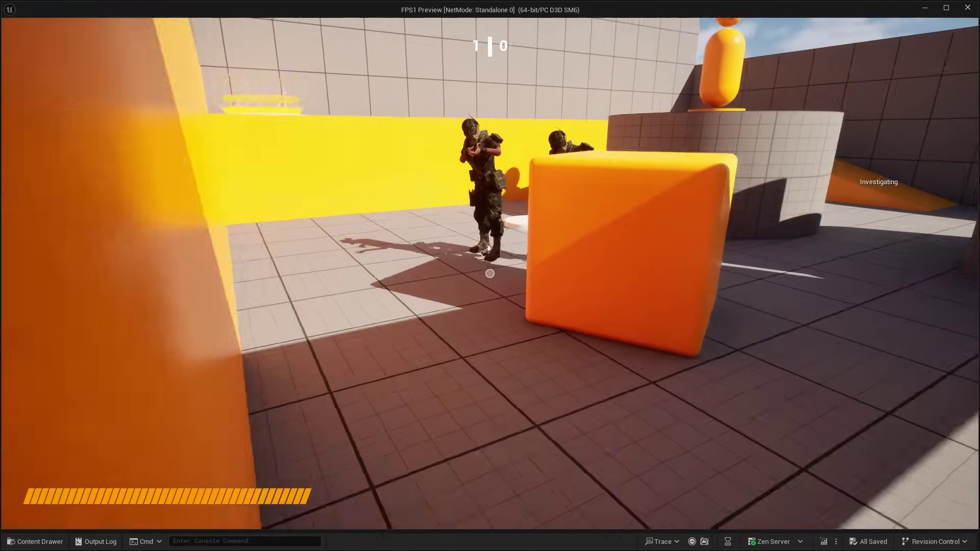
{"action": "key", "text": "s"}
{"action": "key", "text": "Escape"}
Examine the HandGrip_L and HandGrip_R sockets in the SK_Mannequin skeleton tree and the bones they belong to
{"action": "right_click_drag", "start_coordinate": [386, 202], "coordinate": [378, 206]}
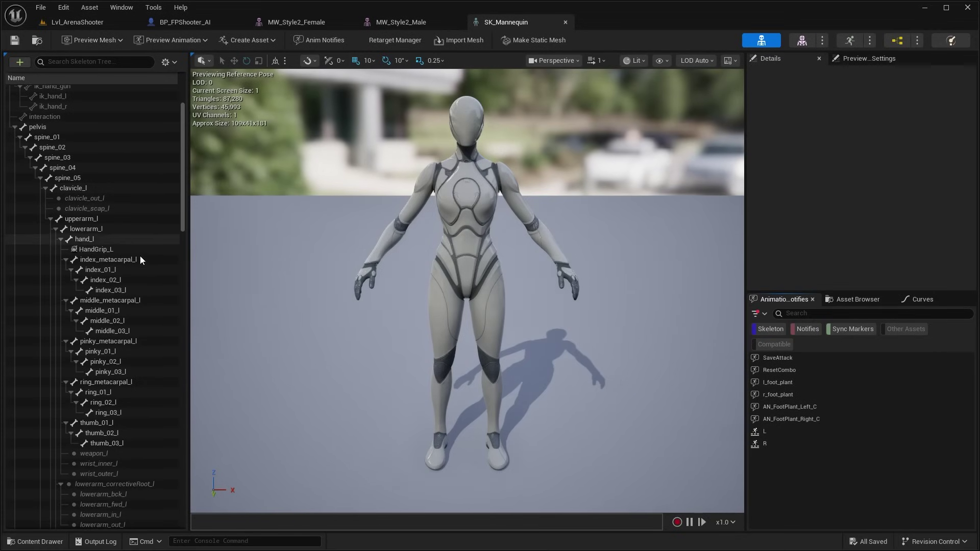
{"action": "left_click", "coordinate": [130, 249]}
{"action": "scroll", "coordinate": [139, 259], "scroll_direction": "down", "scroll_amount": 12}
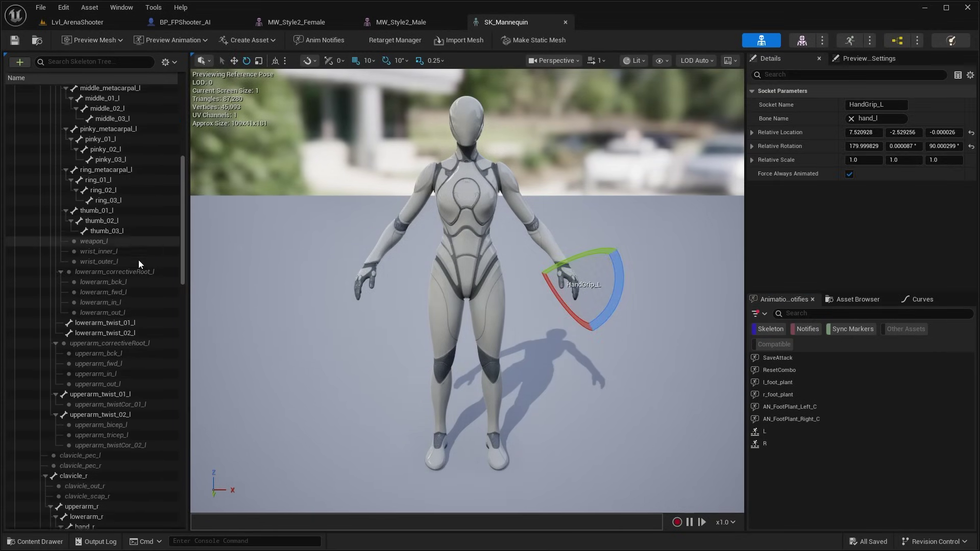
{"action": "scroll", "coordinate": [126, 308], "scroll_direction": "up", "scroll_amount": 5}
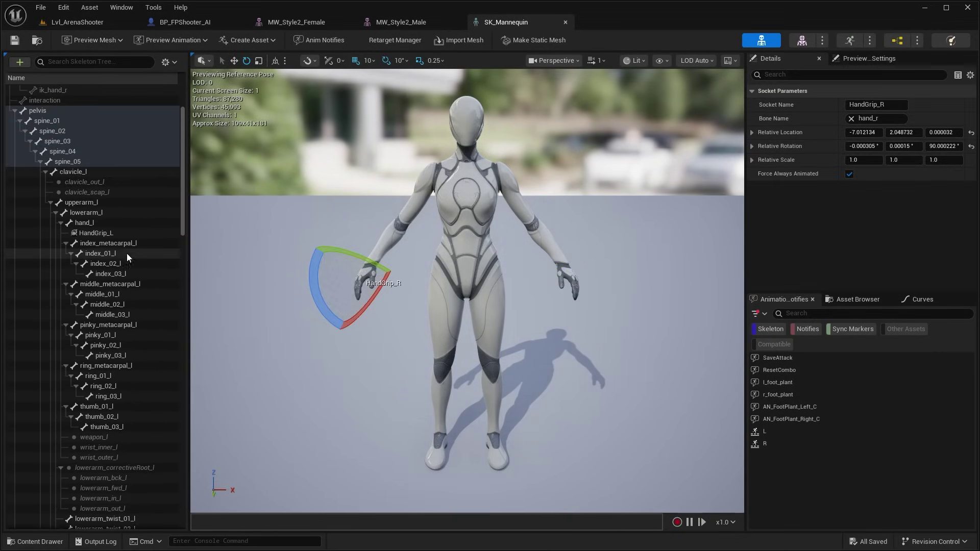
{"action": "scroll", "coordinate": [135, 306], "scroll_direction": "down", "scroll_amount": 10}
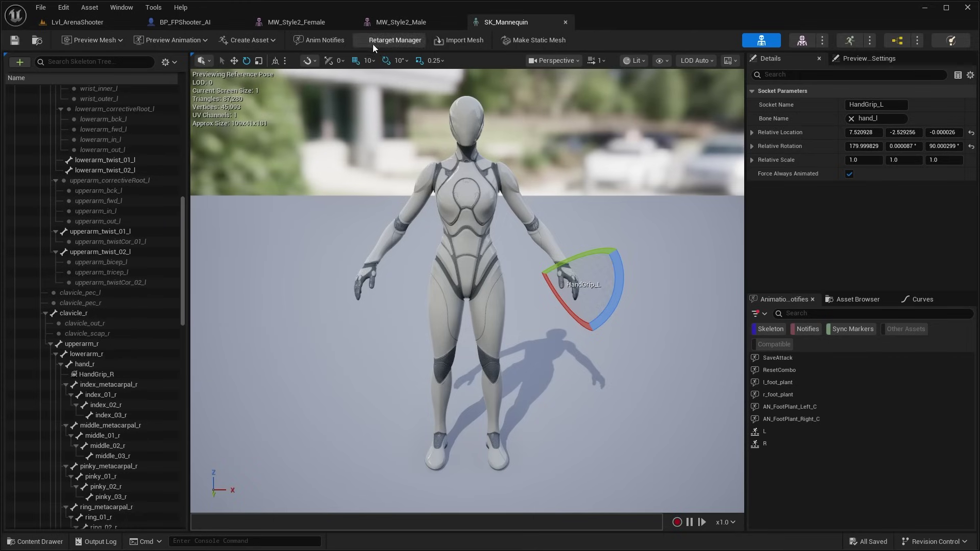
Open the skeleton of MW_Style2_Female and preview the MF_Rifle_Idle_ADS animation on it
{"action": "left_click", "coordinate": [313, 27]}
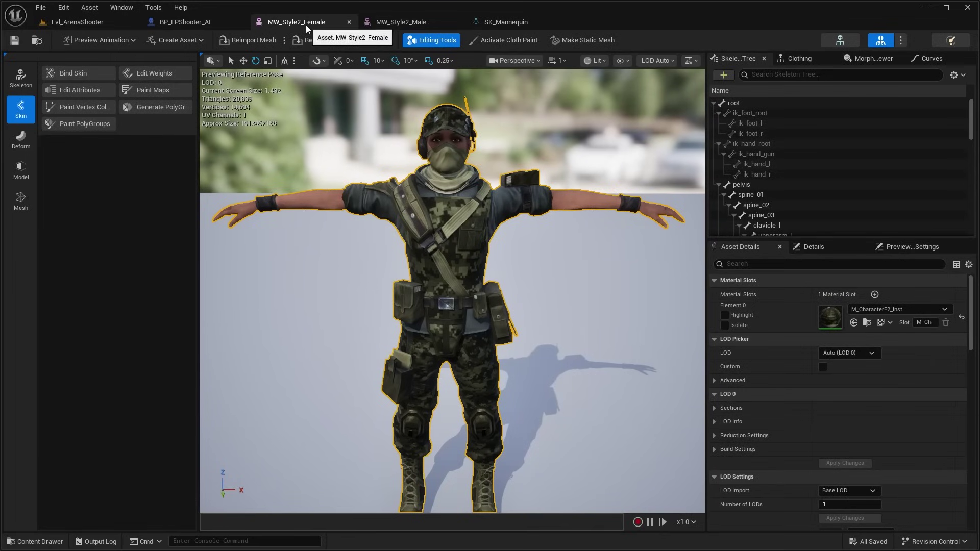
{"action": "left_click", "coordinate": [841, 41]}
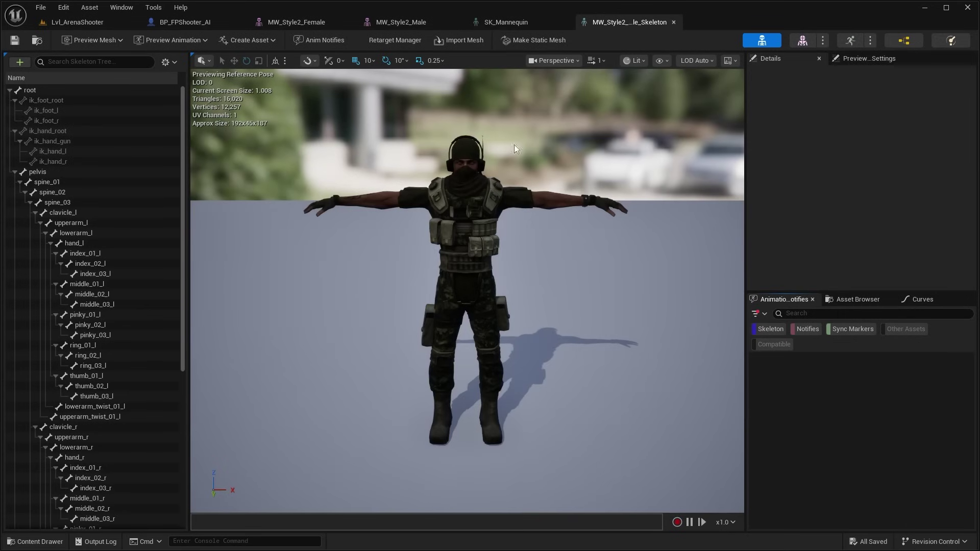
{"action": "left_click", "coordinate": [172, 40]}
{"action": "scroll", "coordinate": [241, 148], "scroll_direction": "down", "scroll_amount": 2}
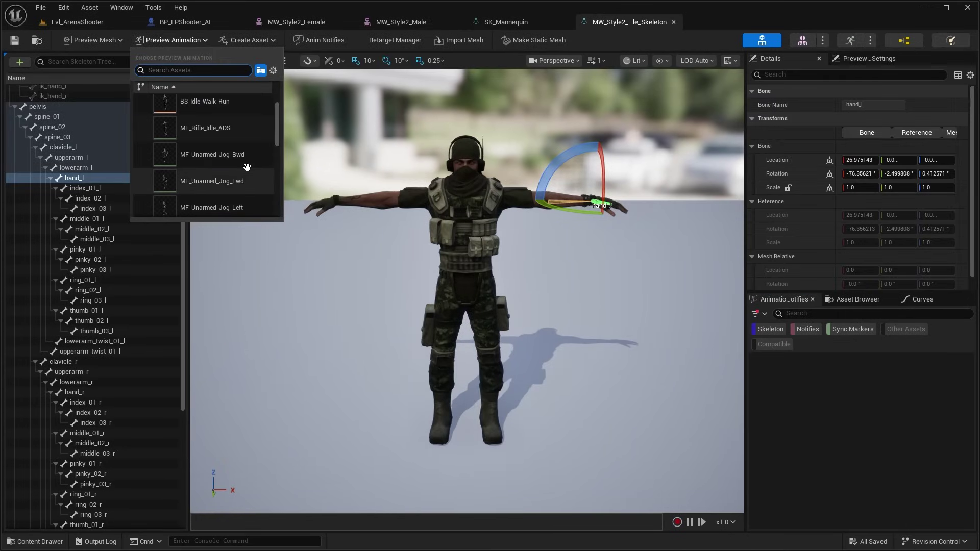
{"action": "left_click", "coordinate": [239, 132]}
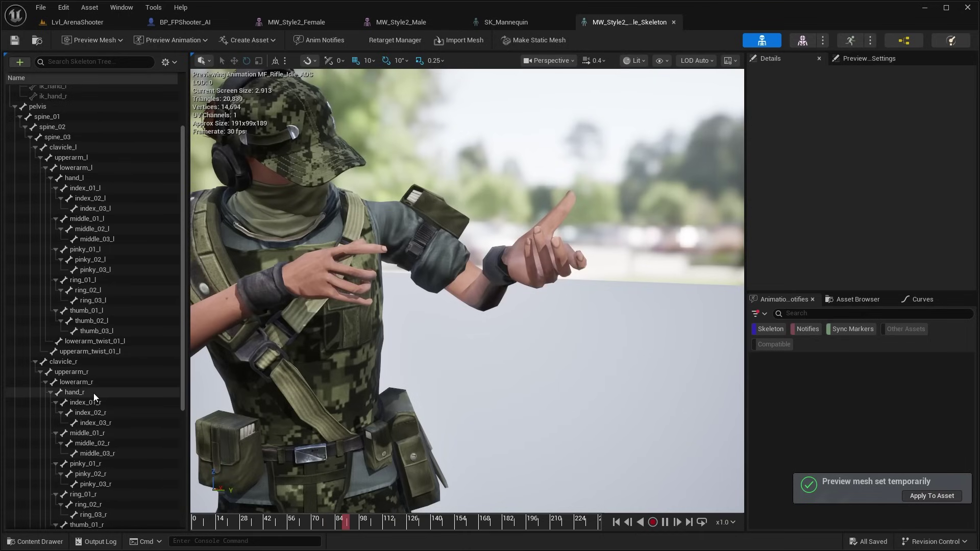
Add a new socket to the hand_r bone of the military character's skeleton
{"action": "left_click", "coordinate": [91, 393]}
{"action": "right_click", "coordinate": [87, 393]}
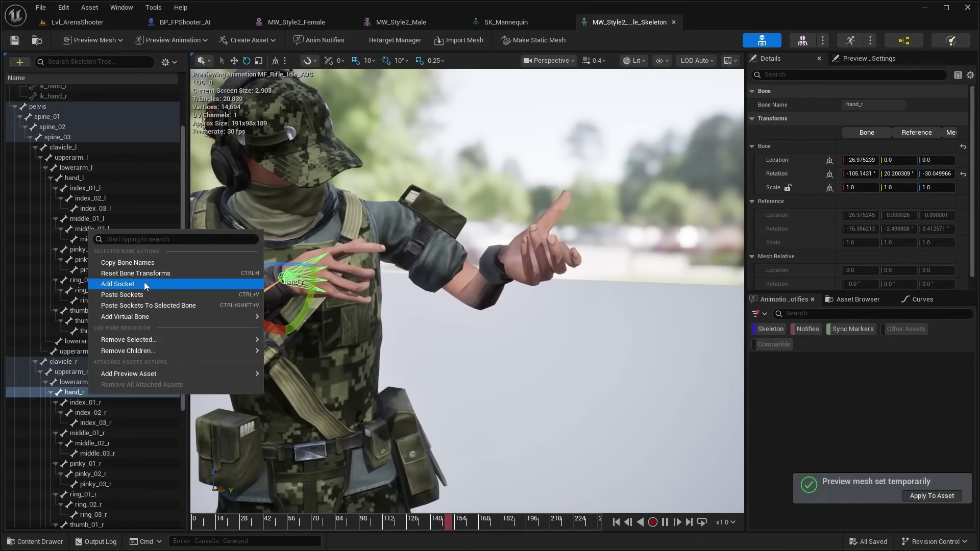
{"action": "left_click", "coordinate": [110, 282]}
{"action": "left_click", "coordinate": [112, 403]}
Copy the HandGrip_R socket name from SK_Mannequin and rename the military skeleton's new hand_r socket to HandGrip_R
{"action": "left_click", "coordinate": [499, 24]}
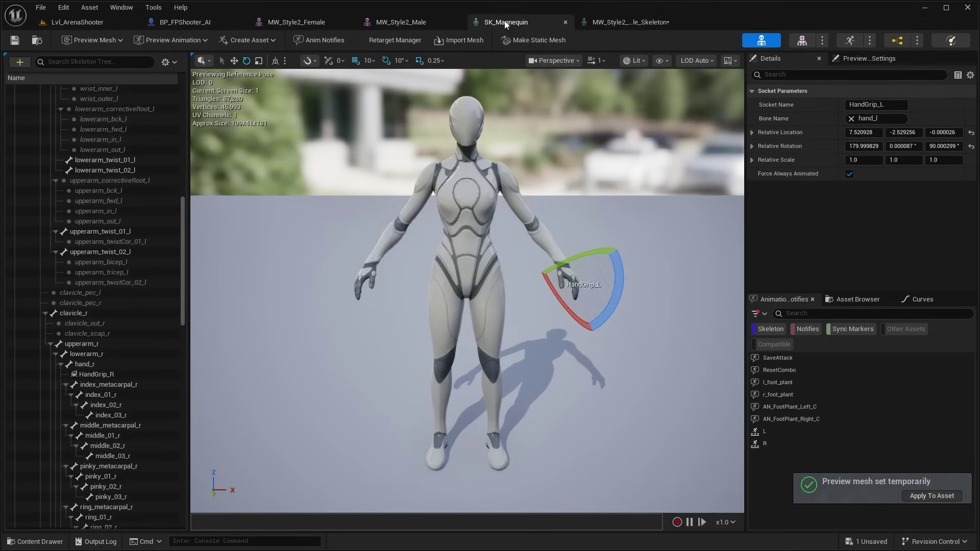
{"action": "left_click", "coordinate": [93, 376]}
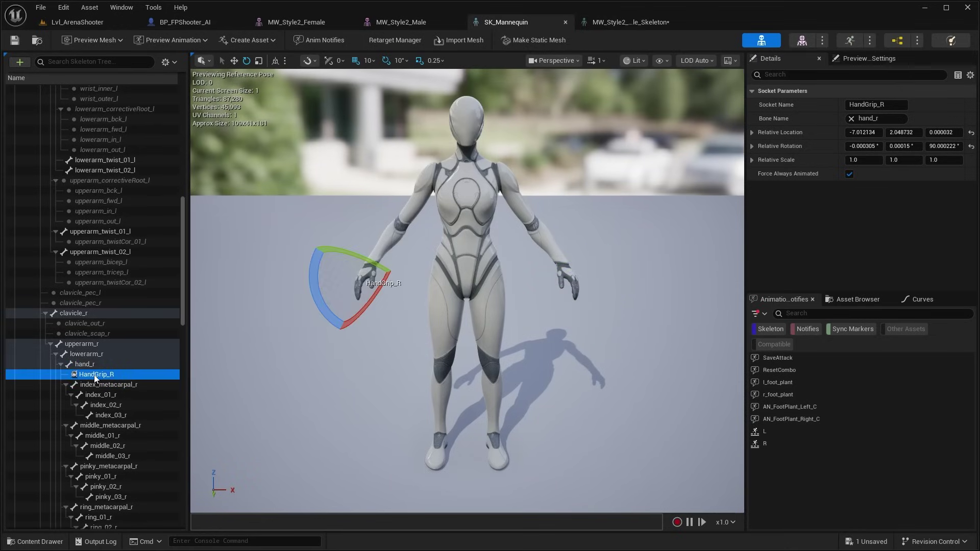
{"action": "double_click", "coordinate": [93, 377]}
{"action": "key", "text": "ctrl+c"}
{"action": "left_click", "coordinate": [595, 24]}
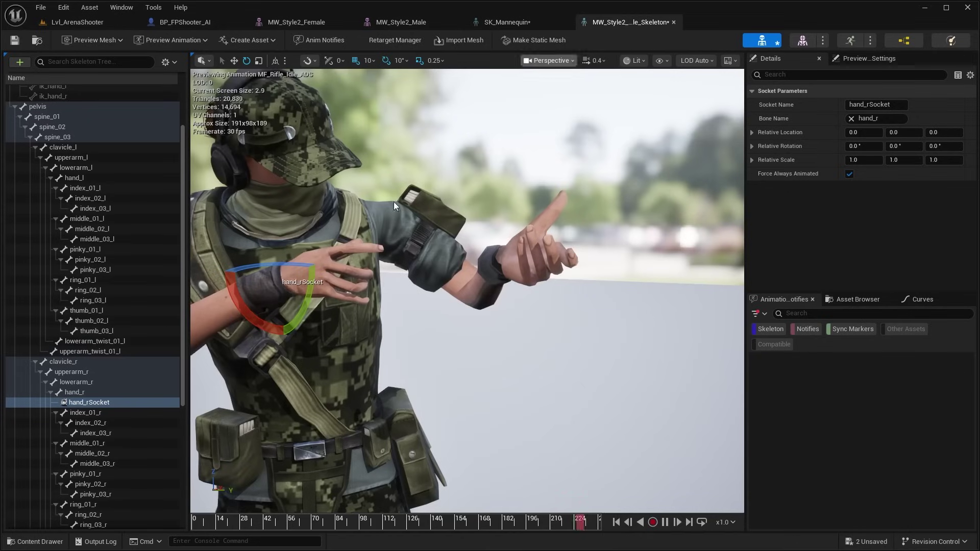
{"action": "double_click", "coordinate": [88, 403]}
{"action": "key", "text": "ctrl+v"}
{"action": "key", "text": "Return"}
Attach the Assault_Rifle_B skeletal mesh as a preview asset to the HandGrip_R socket
{"action": "right_click", "coordinate": [125, 403]}
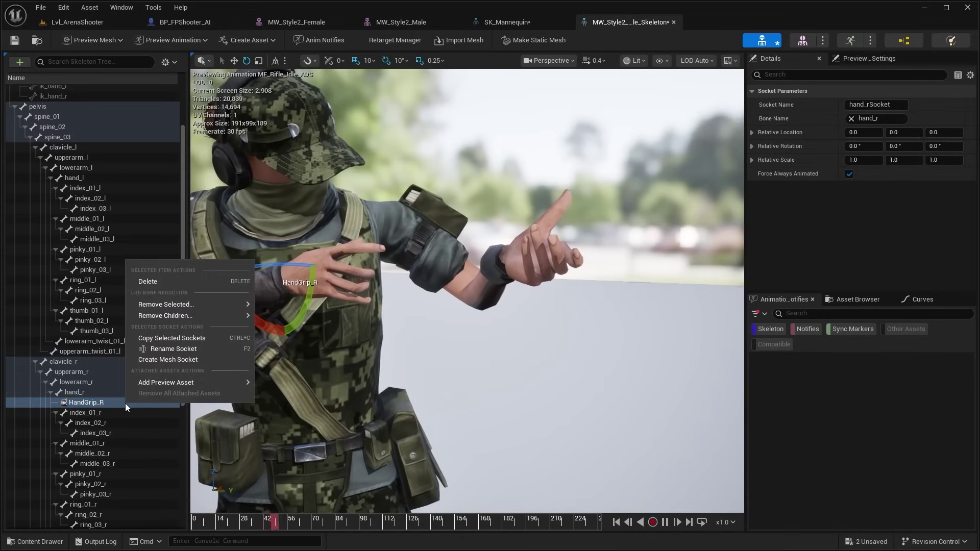
{"action": "mouse_move", "coordinate": [182, 382]}
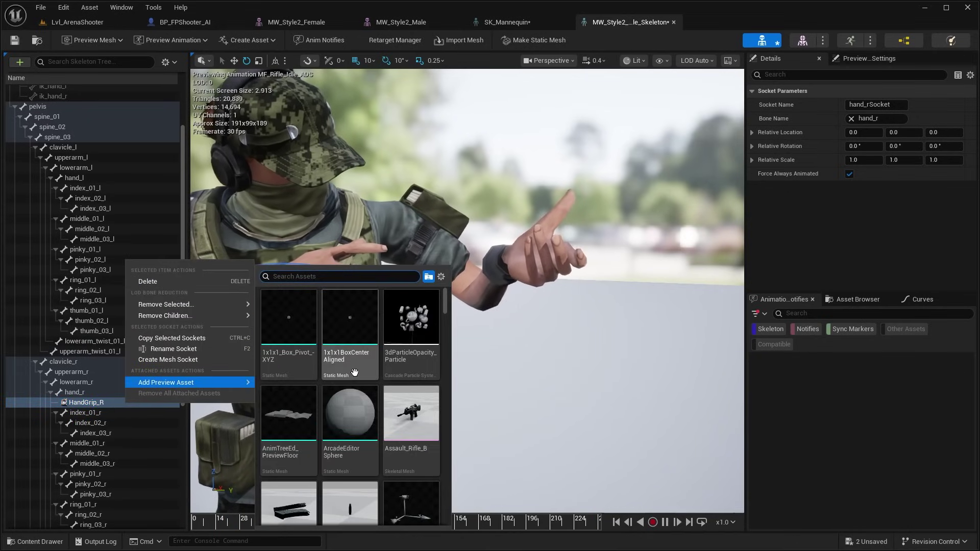
{"action": "left_click", "coordinate": [411, 363]}
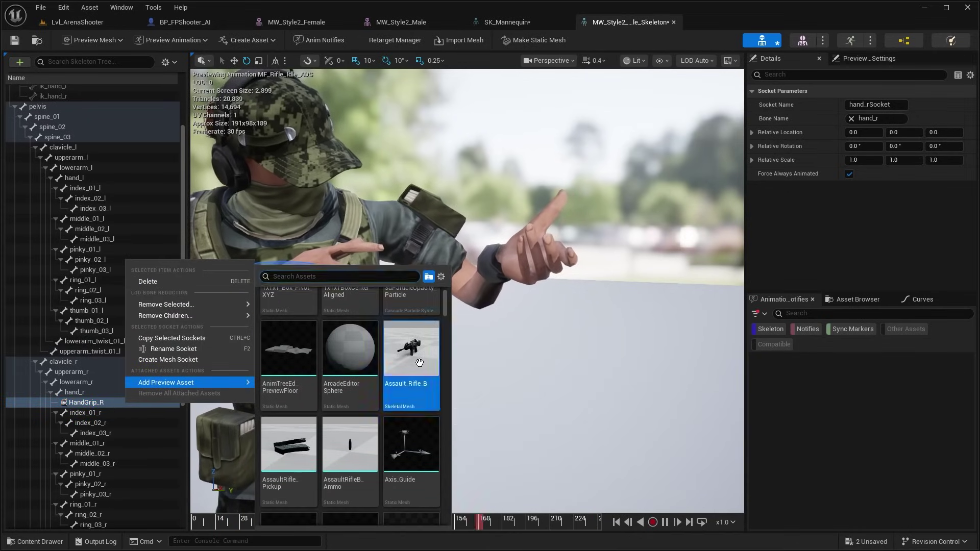
Rotate the HandGrip_R socket to about 10°, 0°, 70° and turn off rotation snapping
{"action": "right_click_drag", "start_coordinate": [456, 321], "coordinate": [403, 312]}
{"action": "left_click_drag", "start_coordinate": [402, 326], "coordinate": [442, 310]}
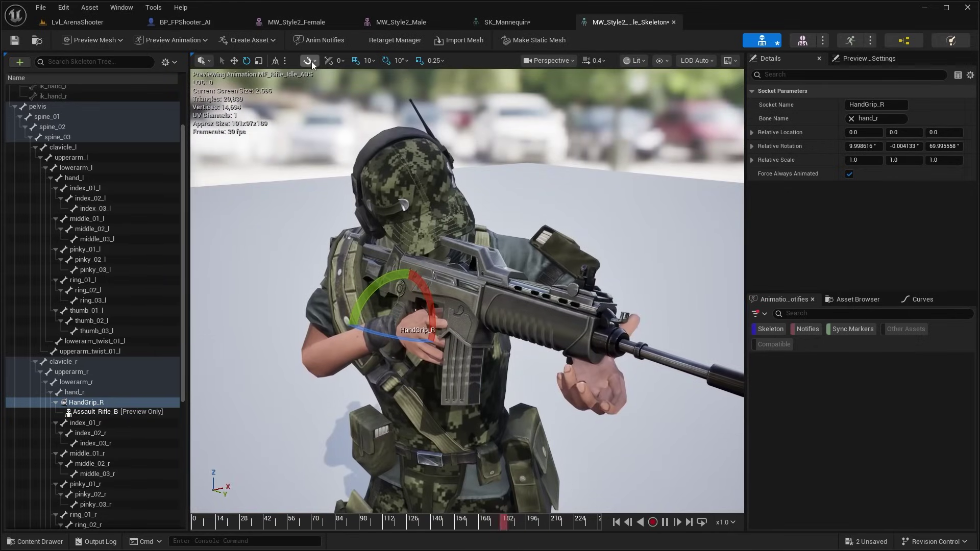
{"action": "left_click", "coordinate": [312, 61]}
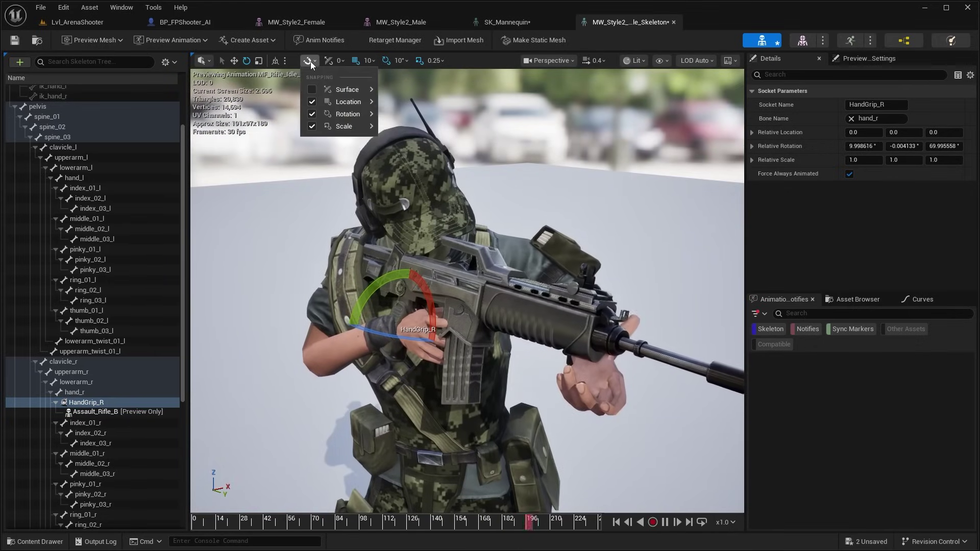
{"action": "left_click", "coordinate": [388, 60]}
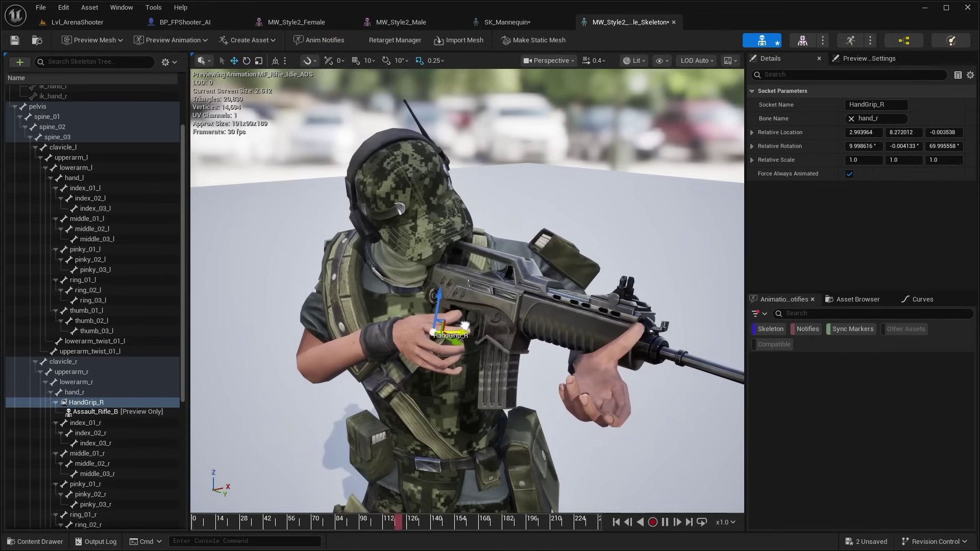
Move the HandGrip_R socket to about -6.64, 7.98, -1.99 and rotate it to about 12.5°, 16.7°, 73.0°
{"action": "right_click_drag", "start_coordinate": [461, 321], "coordinate": [434, 337]}
{"action": "key", "text": "w"}
{"action": "scroll", "coordinate": [462, 320], "scroll_direction": "down", "scroll_amount": 2}
{"action": "key", "text": "e"}
{"action": "mouse_move", "coordinate": [493, 320]}
{"action": "left_mouse_down"}
{"action": "mouse_move", "coordinate": [497, 289]}
{"action": "mouse_move", "coordinate": [495, 303]}
{"action": "left_mouse_up"}
{"action": "key", "text": "s"}
{"action": "mouse_move", "coordinate": [496, 304]}
{"action": "right_mouse_down"}
{"action": "mouse_move", "coordinate": [531, 306]}
{"action": "mouse_move", "coordinate": [532, 293]}
{"action": "mouse_move", "coordinate": [513, 303]}
{"action": "right_mouse_up"}
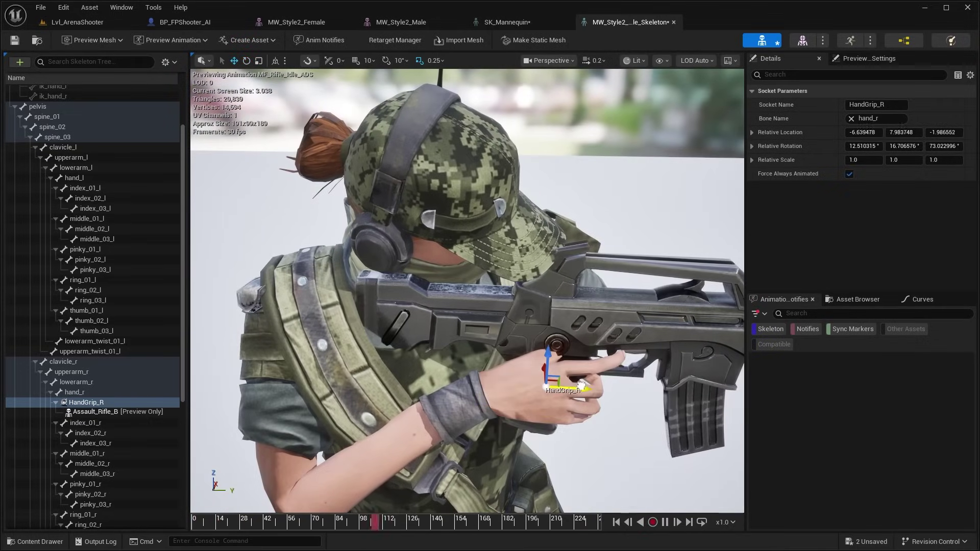
Fine-tune HandGrip_R to location about -4.72, 5.56, -1.93 and rotation about 13.2°, 16.2°, 75.5°, and save the skeleton
{"action": "left_click_drag", "start_coordinate": [581, 385], "coordinate": [591, 387]}
{"action": "key", "text": "d"}
{"action": "right_click_drag", "start_coordinate": [591, 387], "coordinate": [518, 365]}
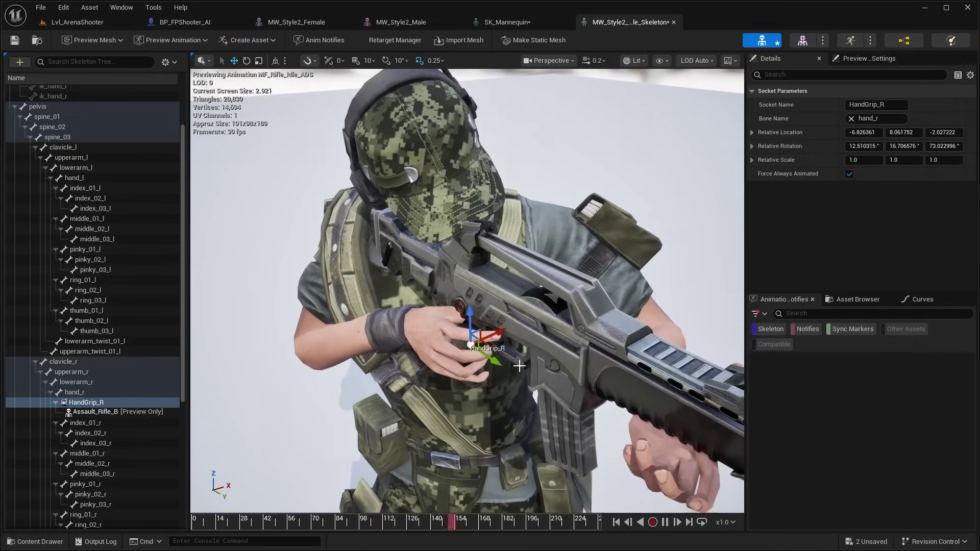
{"action": "left_click_drag", "start_coordinate": [503, 369], "coordinate": [480, 350]}
{"action": "key", "text": "a"}
{"action": "right_click_drag", "start_coordinate": [480, 350], "coordinate": [541, 316]}
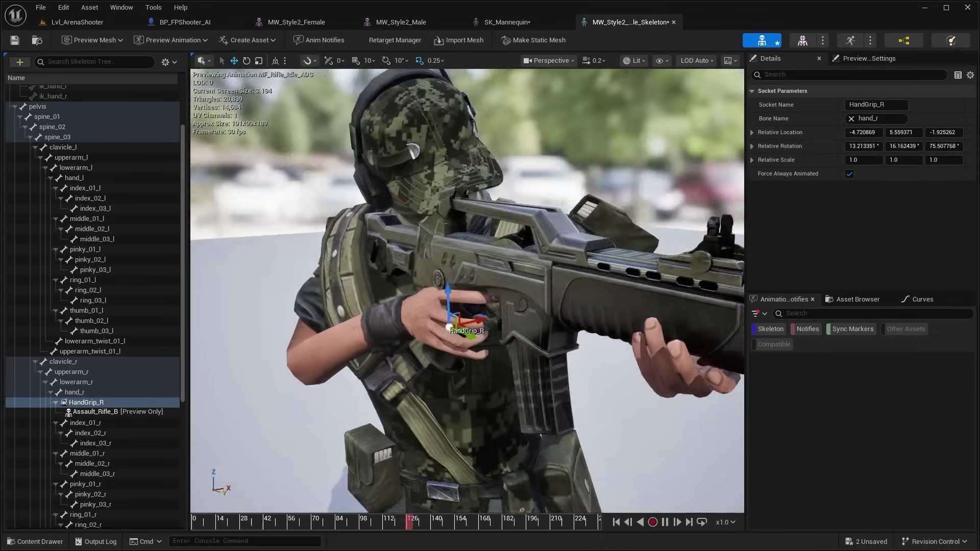
{"action": "key", "text": "s"}
{"action": "key", "text": "d"}
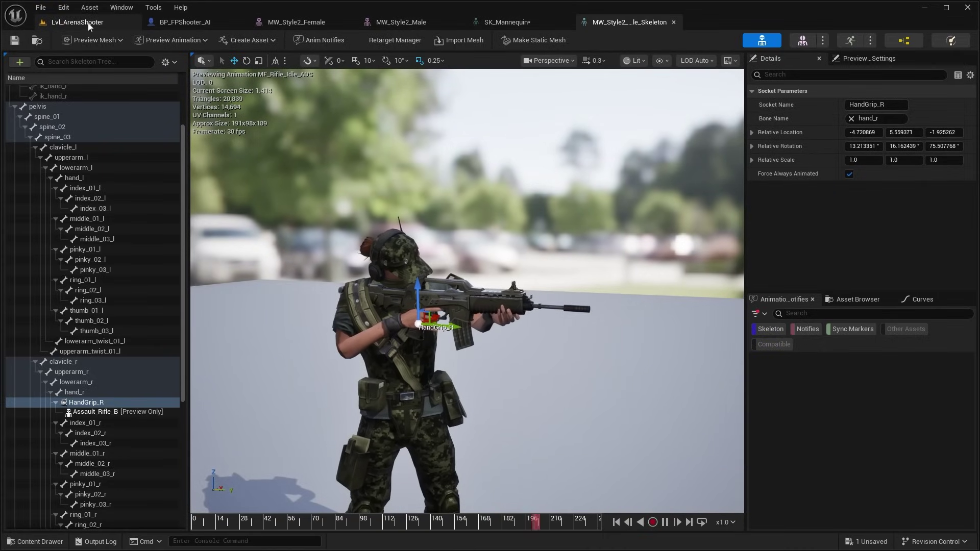
Playtest Lvl_ArenaShooter to check how the AI soldiers hold and fire their rifles with the new hand socket
{"action": "left_click", "coordinate": [90, 26]}
{"action": "left_click", "coordinate": [260, 40]}
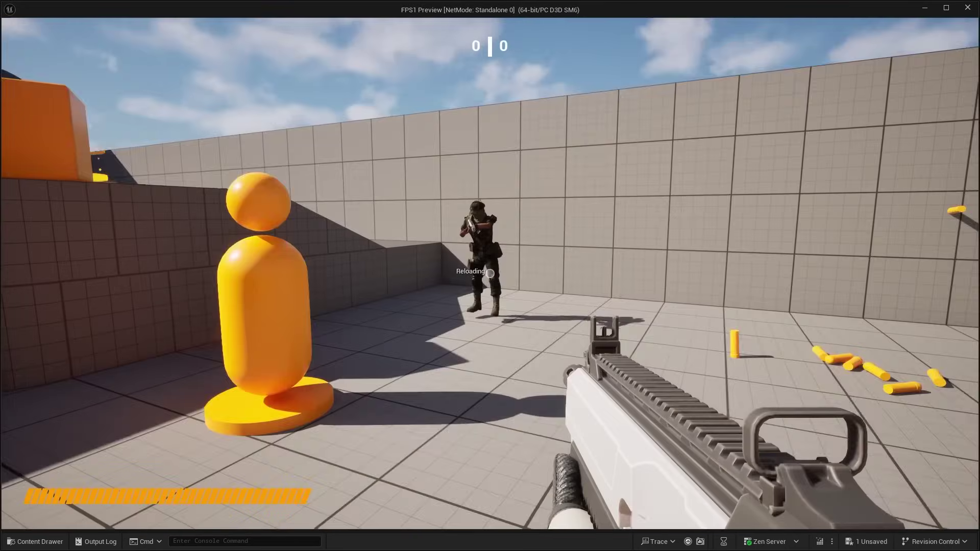
{"action": "key", "text": "a"}
{"action": "key", "text": "w"}
{"action": "key", "text": "a"}
{"action": "key", "text": "s"}
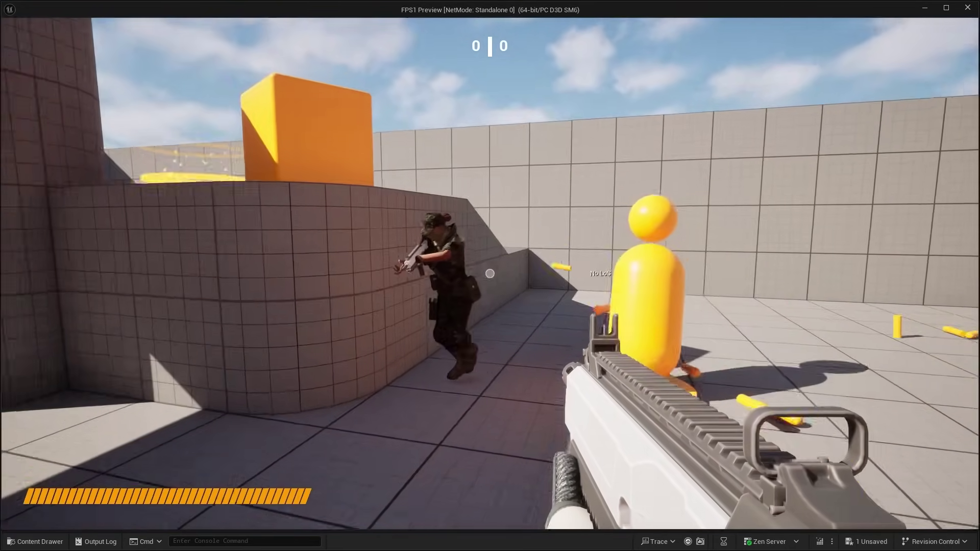
{"action": "key", "text": "s"}
{"action": "key", "text": "w"}
{"action": "key", "text": "a"}
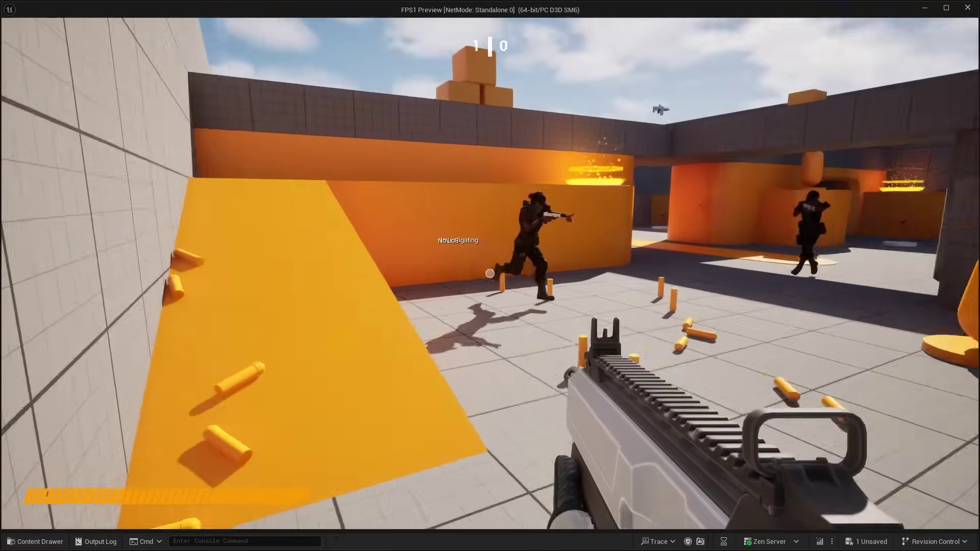
{"action": "left_click", "coordinate": [491, 274]}
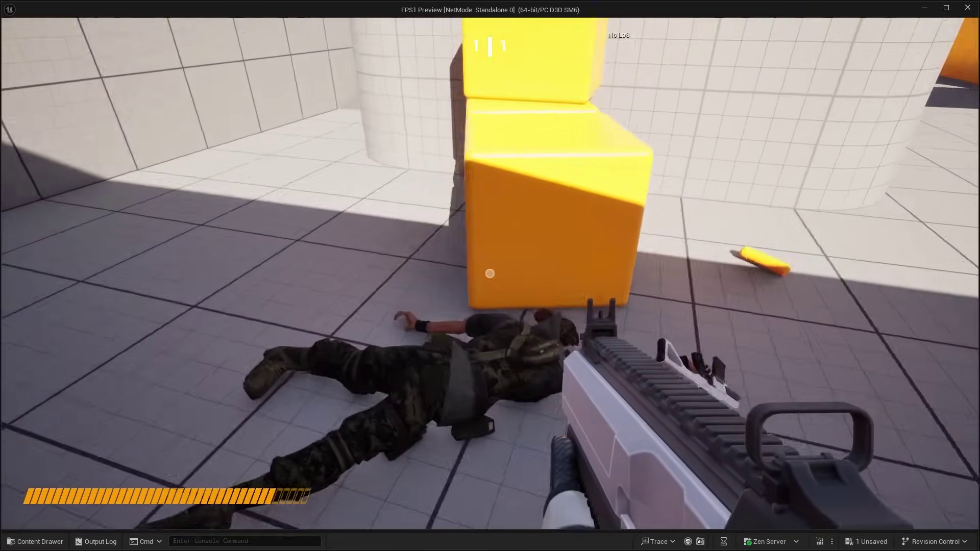
{"action": "key", "text": "w"}
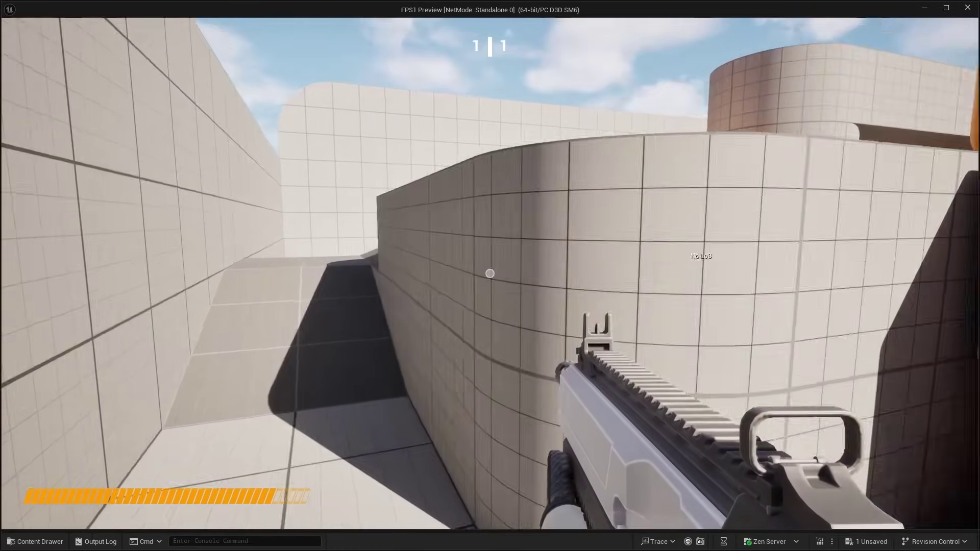
{"action": "key", "text": "w"}
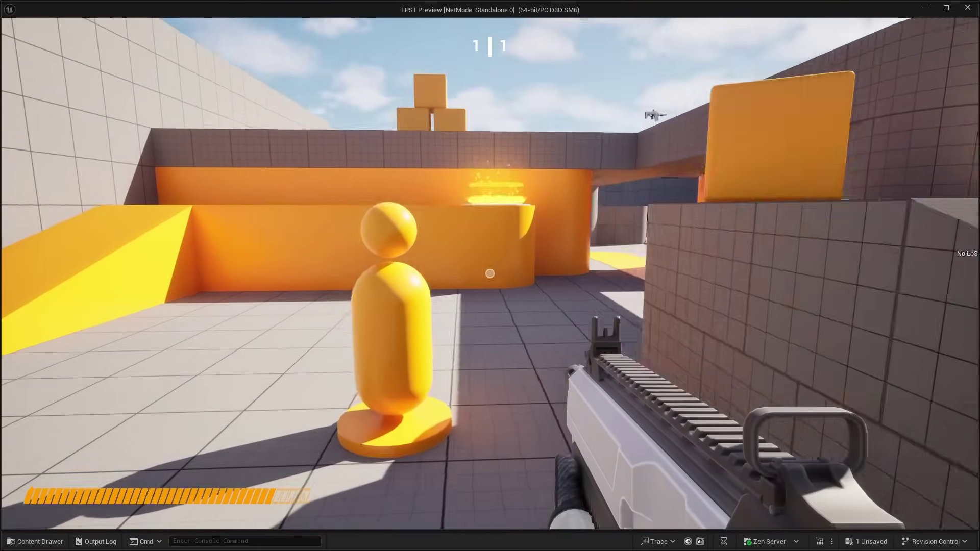
{"action": "key", "text": "w"}
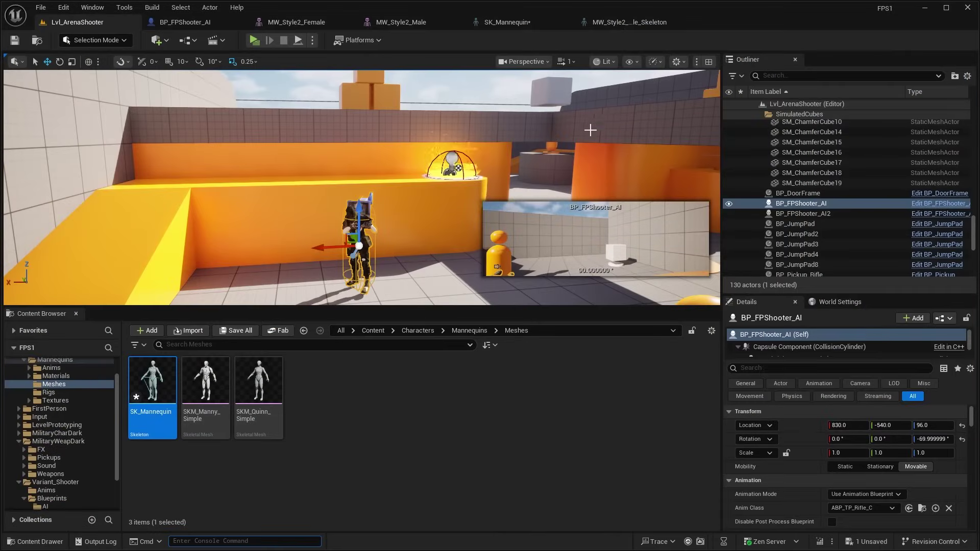
{"action": "left_click_drag", "start_coordinate": [591, 131], "coordinate": [587, 163], "text": "alt"}
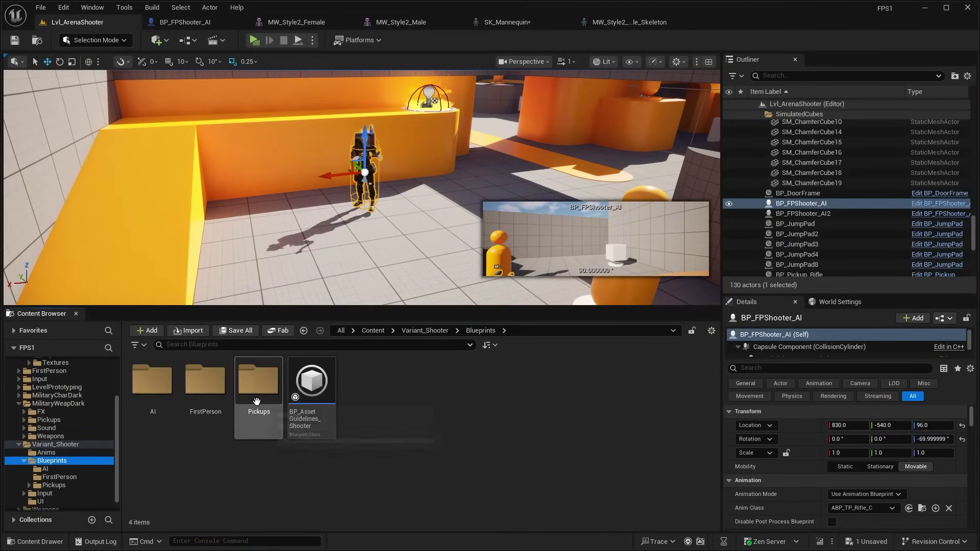
Open the BP_Weapon_Rifle blueprint from the Pickups/Rifle folder in the full Blueprint editor and show its 3D preview
{"action": "double_click", "coordinate": [257, 401]}
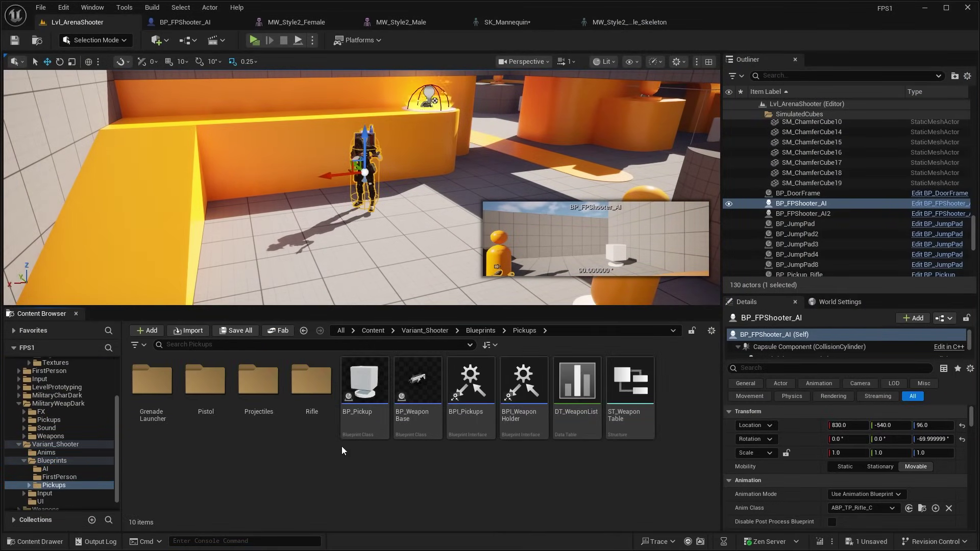
{"action": "double_click", "coordinate": [311, 381]}
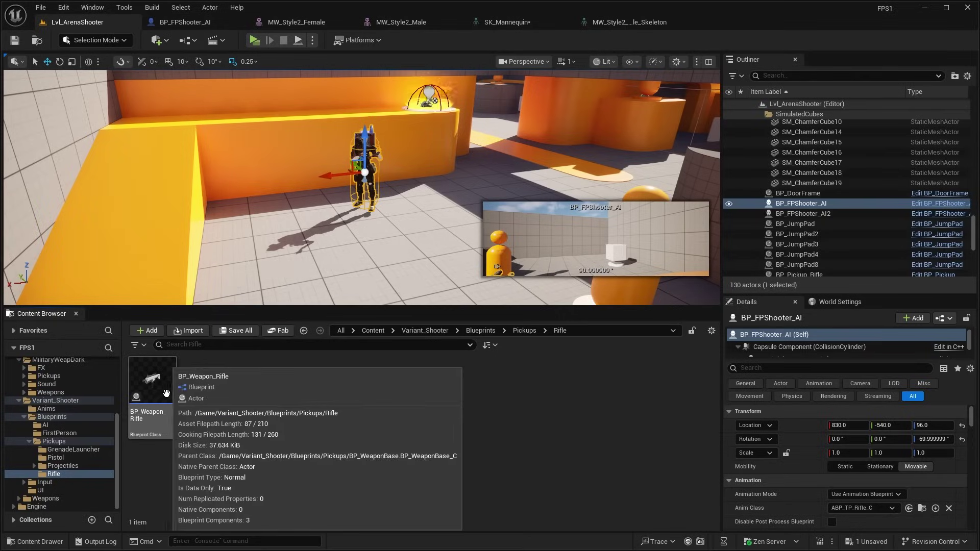
{"action": "double_click", "coordinate": [159, 399]}
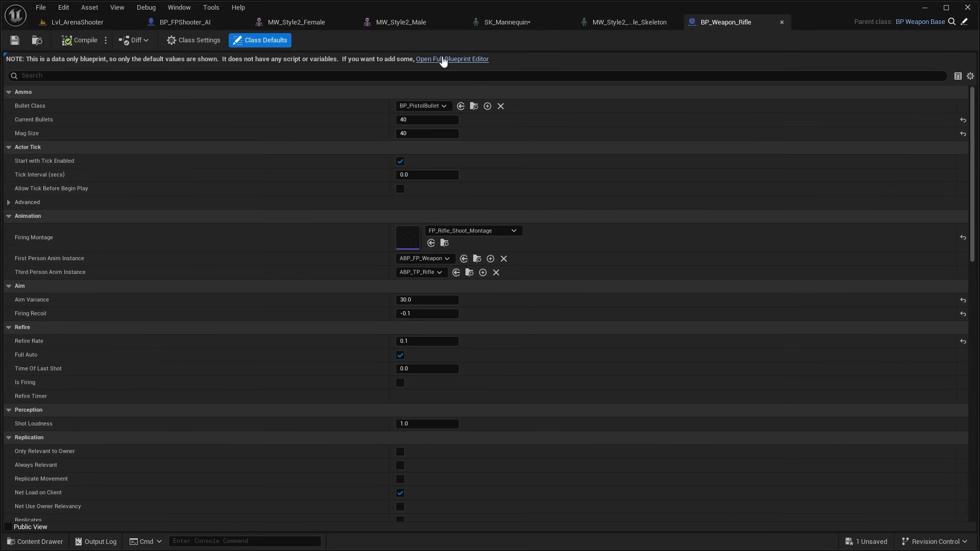
{"action": "left_click", "coordinate": [444, 59]}
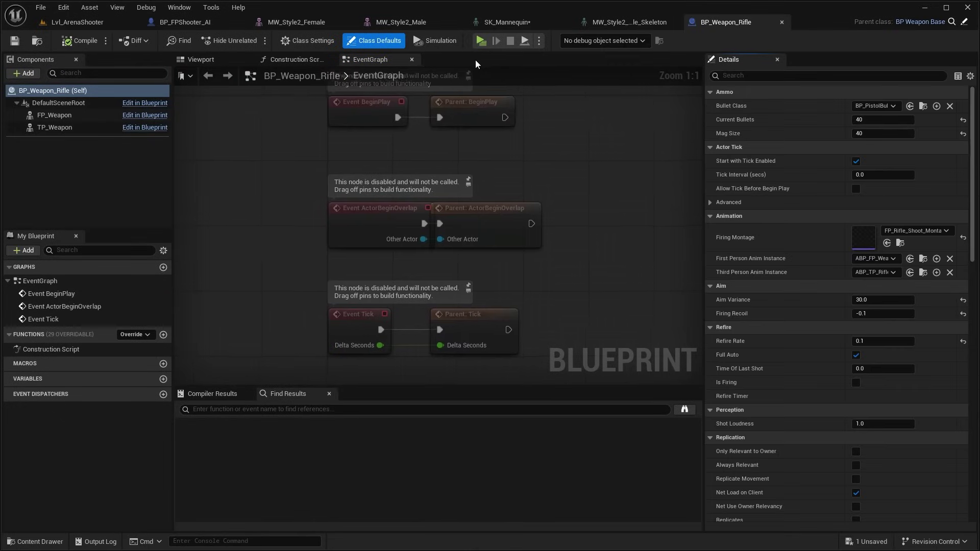
{"action": "left_click", "coordinate": [209, 62]}
Set the skeletal mesh of the rifle blueprint's FP_Weapon component to Assault_Rifle_B
{"action": "scroll", "coordinate": [460, 227], "scroll_direction": "up", "scroll_amount": 4}
{"action": "left_click", "coordinate": [448, 229]}
{"action": "right_click_drag", "start_coordinate": [447, 229], "coordinate": [378, 239]}
{"action": "key", "text": "w"}
{"action": "key", "text": "s"}
{"action": "scroll", "coordinate": [398, 240], "scroll_direction": "down", "scroll_amount": 3}
{"action": "right_click_drag", "start_coordinate": [438, 266], "coordinate": [440, 263]}
{"action": "left_click", "coordinate": [904, 327]}
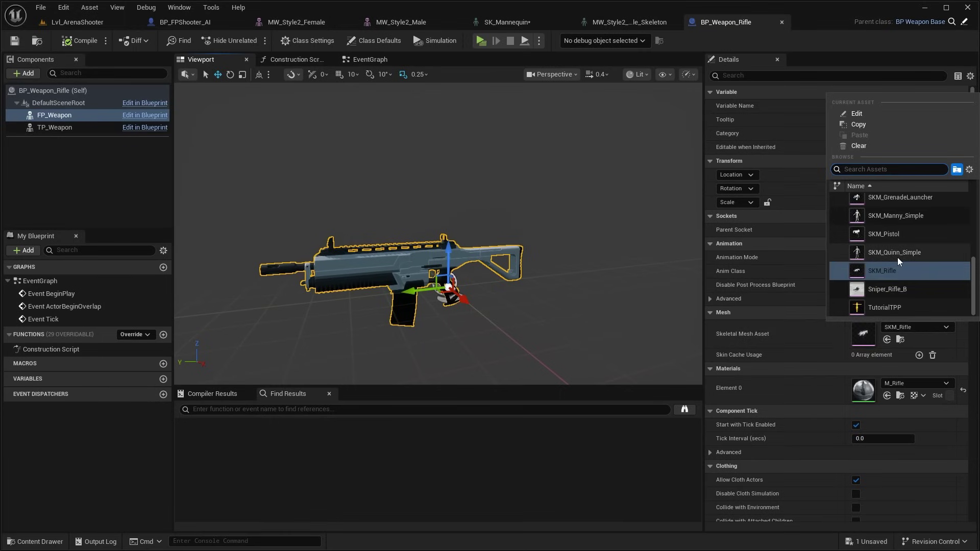
{"action": "scroll", "coordinate": [903, 260], "scroll_direction": "up", "scroll_amount": 2}
{"action": "scroll", "coordinate": [906, 255], "scroll_direction": "up", "scroll_amount": 3}
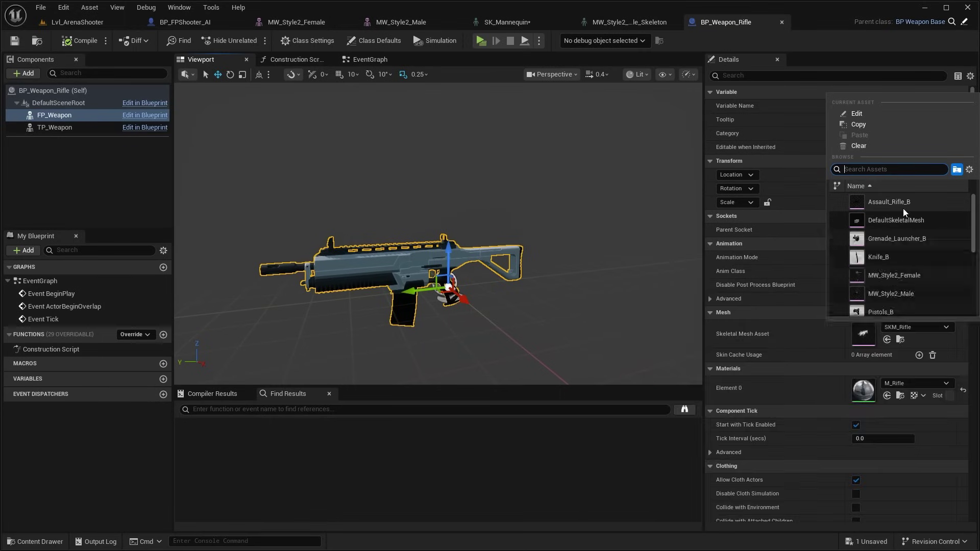
{"action": "left_click", "coordinate": [903, 208]}
{"action": "key", "text": "f"}
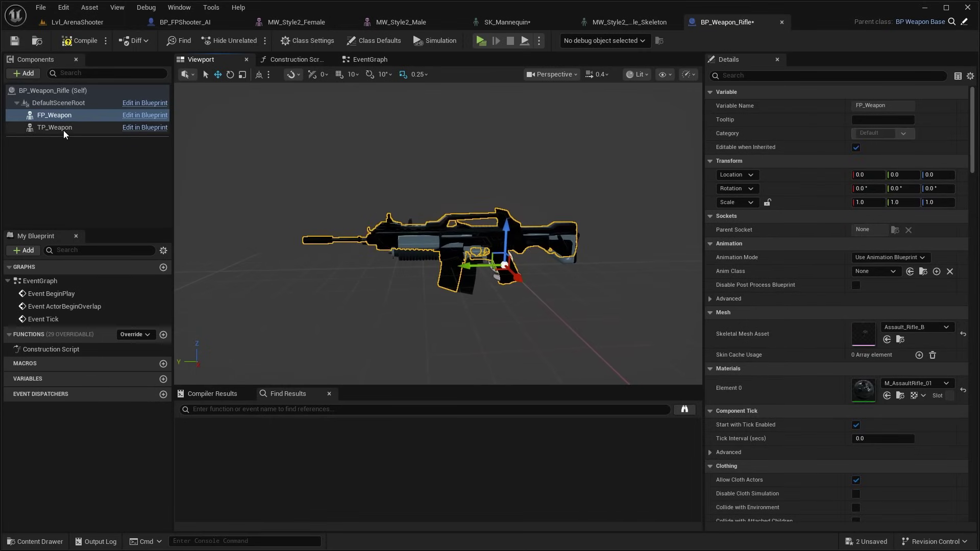
Set the skeletal mesh of the rifle blueprint's TP_Weapon component to Assault_Rifle_B and save the blueprint
{"action": "left_click", "coordinate": [63, 128]}
{"action": "key", "text": "f"}
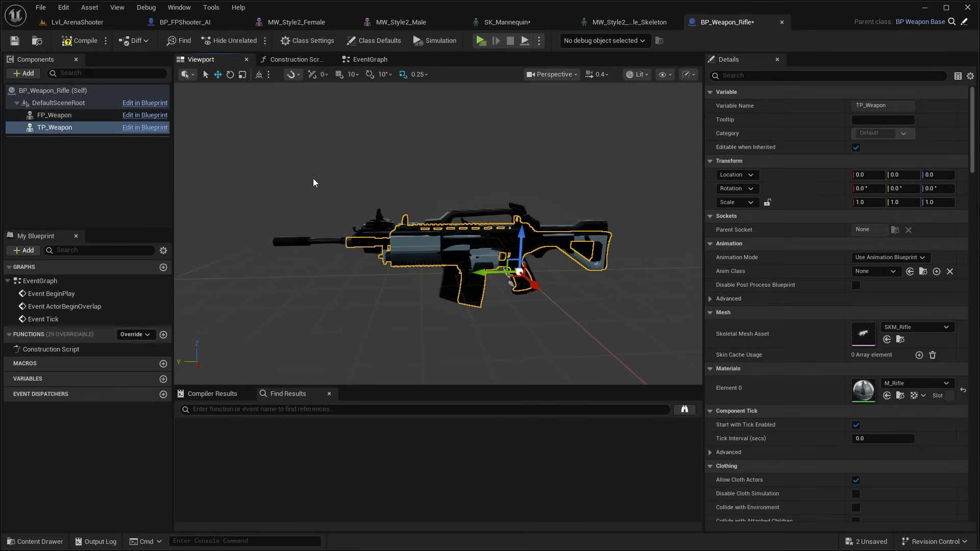
{"action": "left_click", "coordinate": [909, 327]}
{"action": "scroll", "coordinate": [913, 292], "scroll_direction": "up", "scroll_amount": 5}
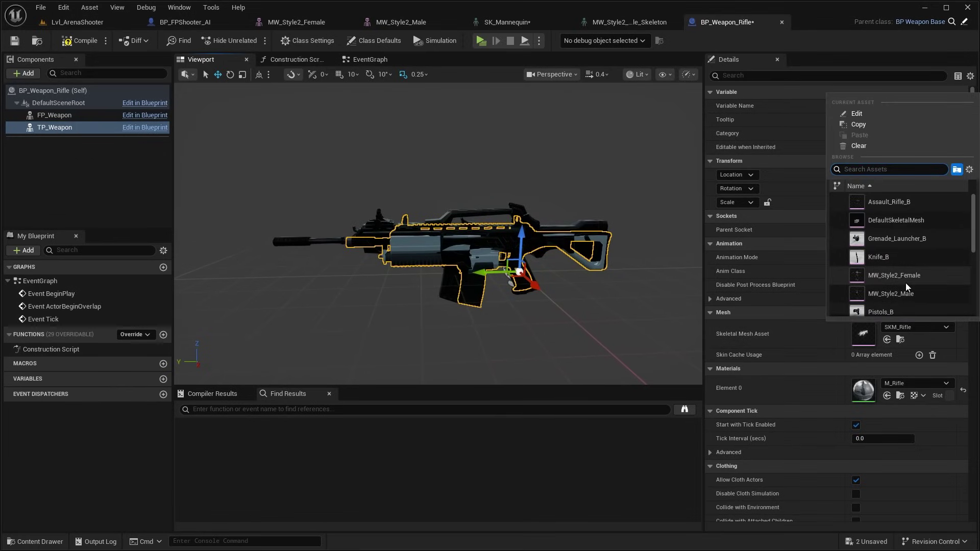
{"action": "left_click", "coordinate": [895, 205]}
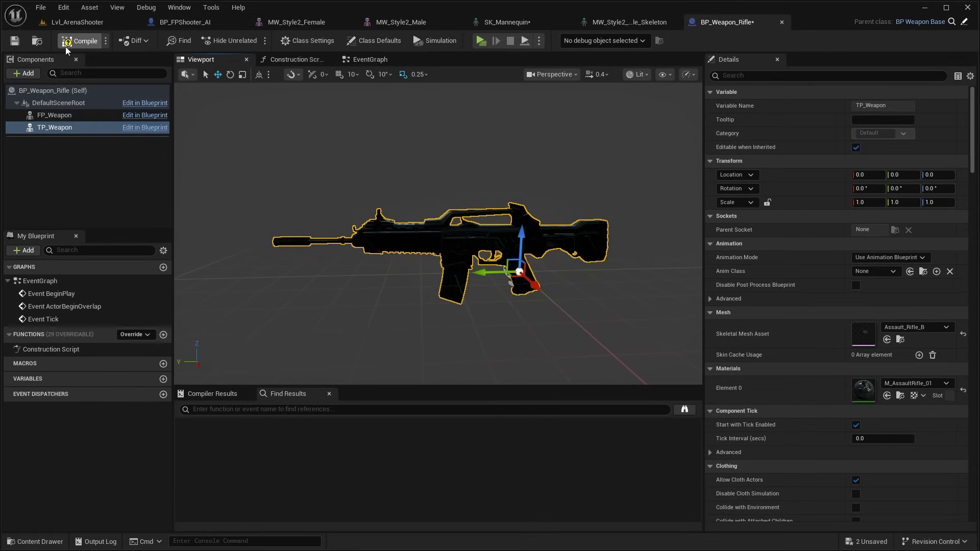
{"action": "left_click", "coordinate": [19, 42]}
Open the BP_Weapon_Pistol blueprint from the Pickups/Pistol folder in the full Blueprint editor and show its 3D preview
{"action": "left_click", "coordinate": [77, 22]}
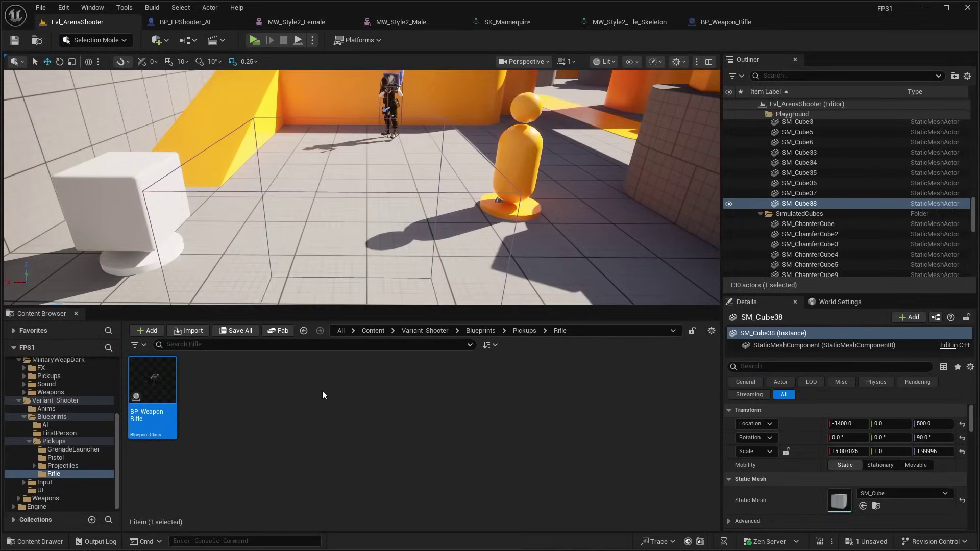
{"action": "left_click", "coordinate": [525, 331]}
{"action": "double_click", "coordinate": [218, 397]}
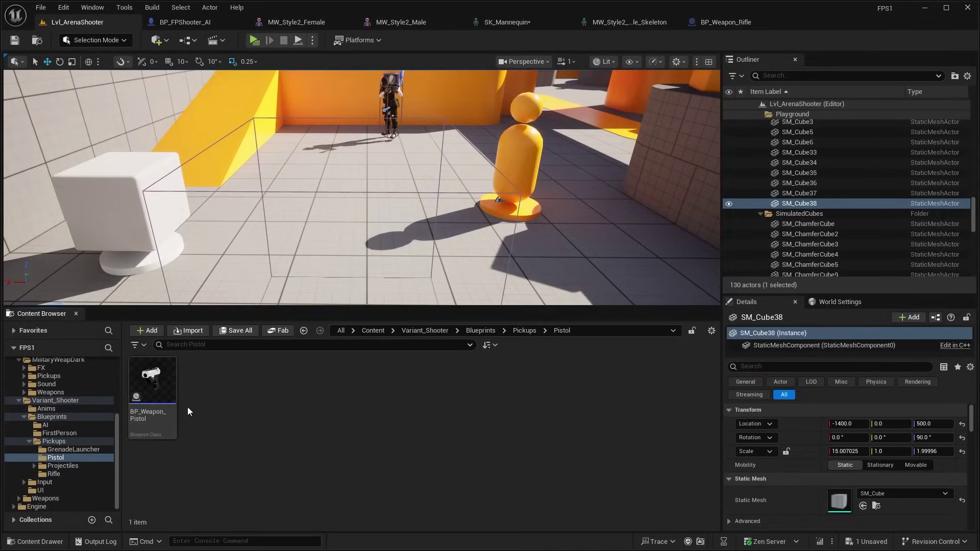
{"action": "double_click", "coordinate": [163, 394]}
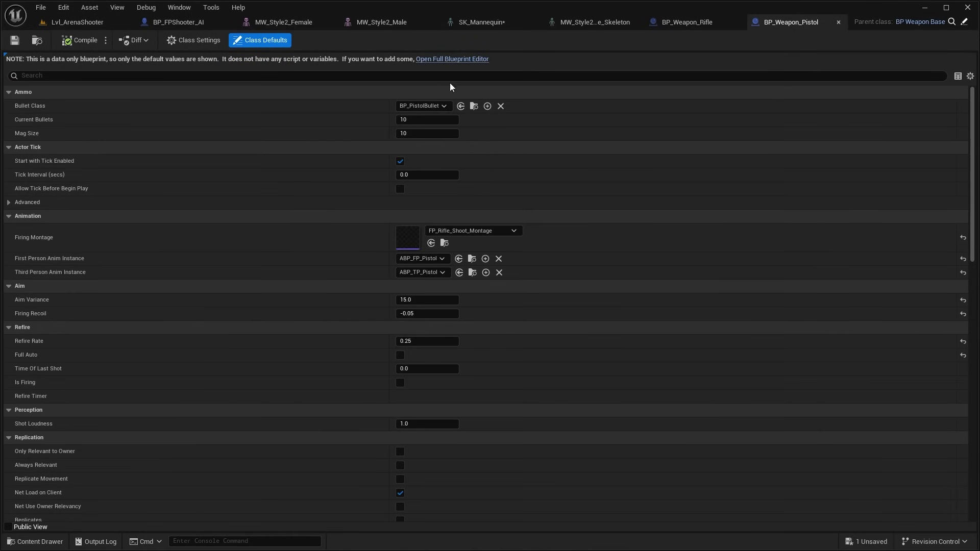
{"action": "left_click", "coordinate": [437, 60]}
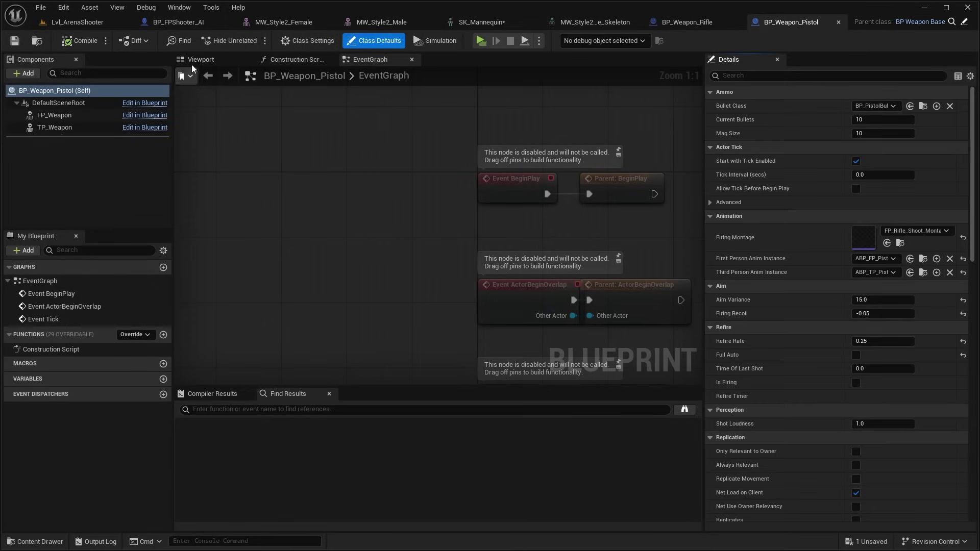
{"action": "left_click", "coordinate": [191, 61]}
Set the skeletal mesh of both FP_Weapon and TP_Weapon in the pistol blueprint to Pistols_B and save it
{"action": "left_click", "coordinate": [110, 115]}
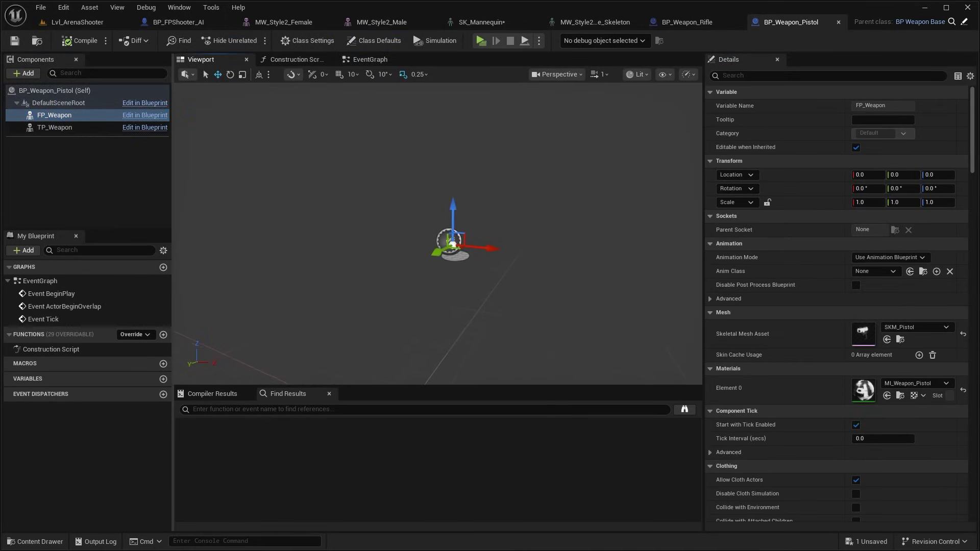
{"action": "left_click", "coordinate": [915, 328]}
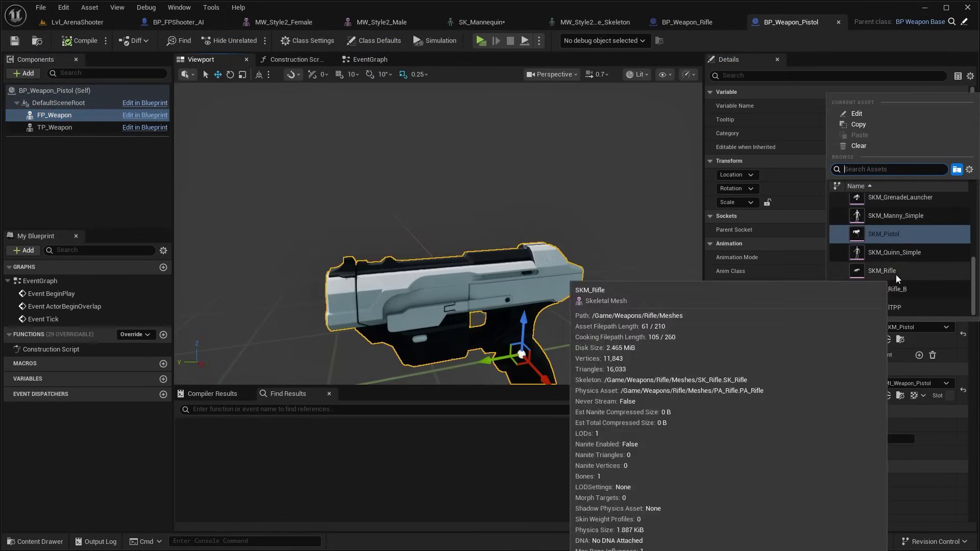
{"action": "left_click", "coordinate": [884, 302]}
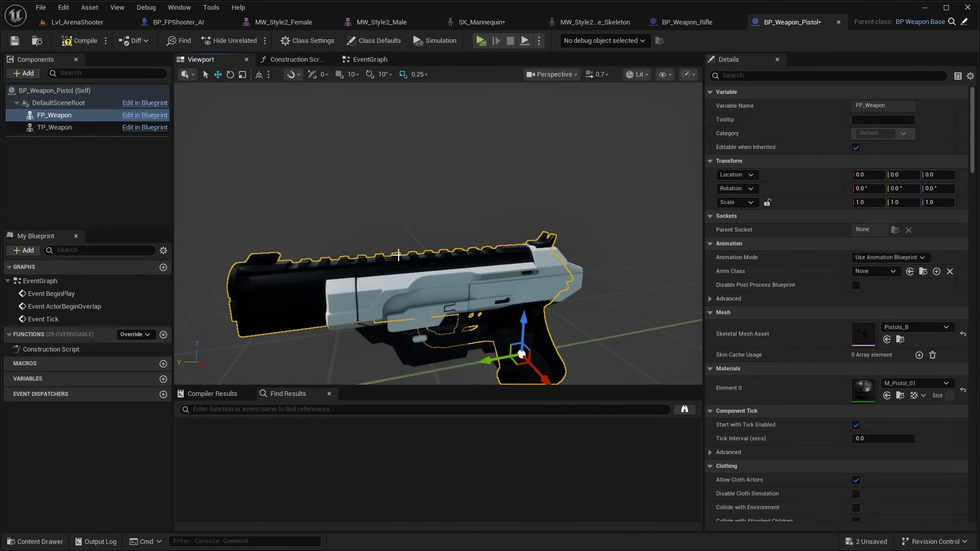
{"action": "left_click", "coordinate": [89, 128]}
{"action": "left_click", "coordinate": [915, 327]}
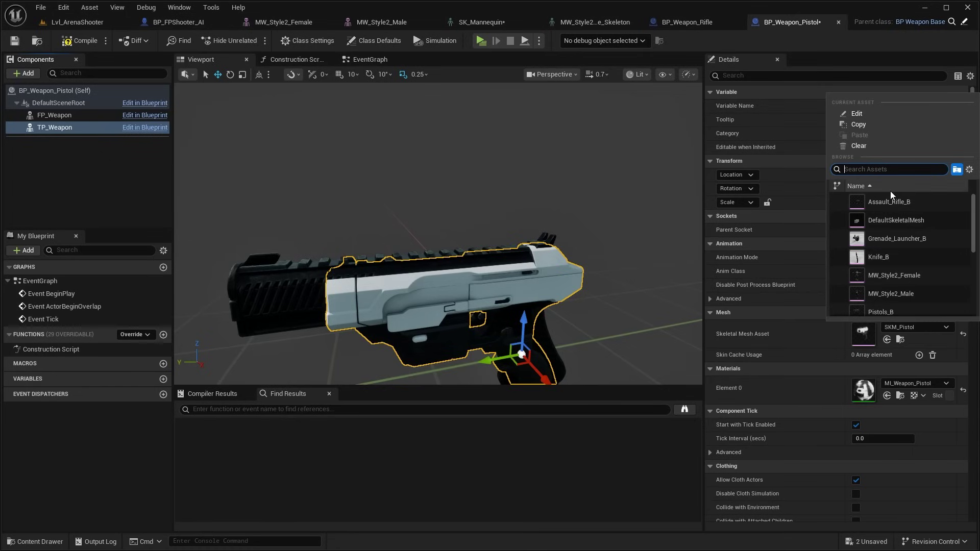
{"action": "left_click", "coordinate": [889, 296]}
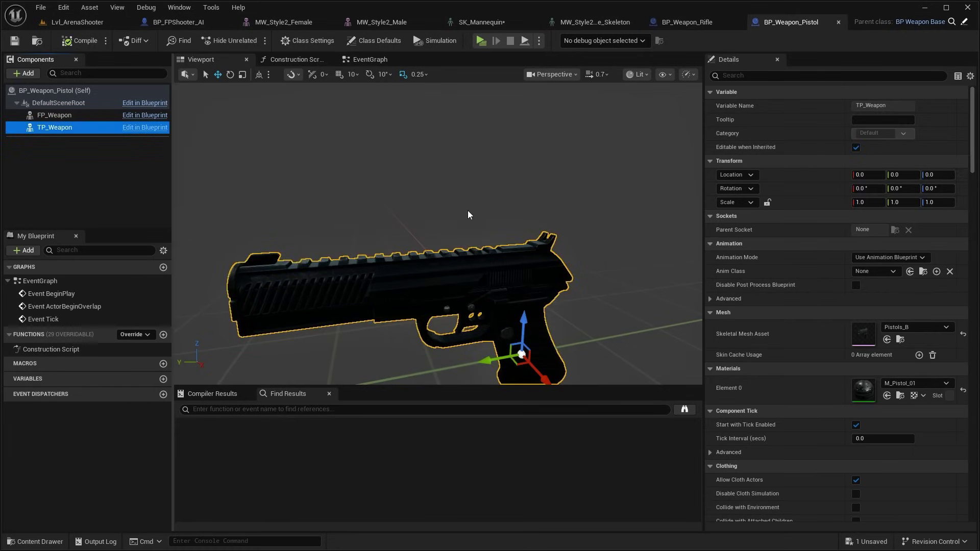
Select a rifle pickup in Lvl_ArenaShooter and open its DT_WeaponList data table from the Pickups folder
{"action": "left_click", "coordinate": [71, 22]}
{"action": "right_click_drag", "start_coordinate": [439, 179], "coordinate": [450, 186]}
{"action": "right_click_drag", "start_coordinate": [388, 192], "coordinate": [419, 220]}
{"action": "right_click", "coordinate": [428, 220]}
{"action": "left_click", "coordinate": [468, 213]}
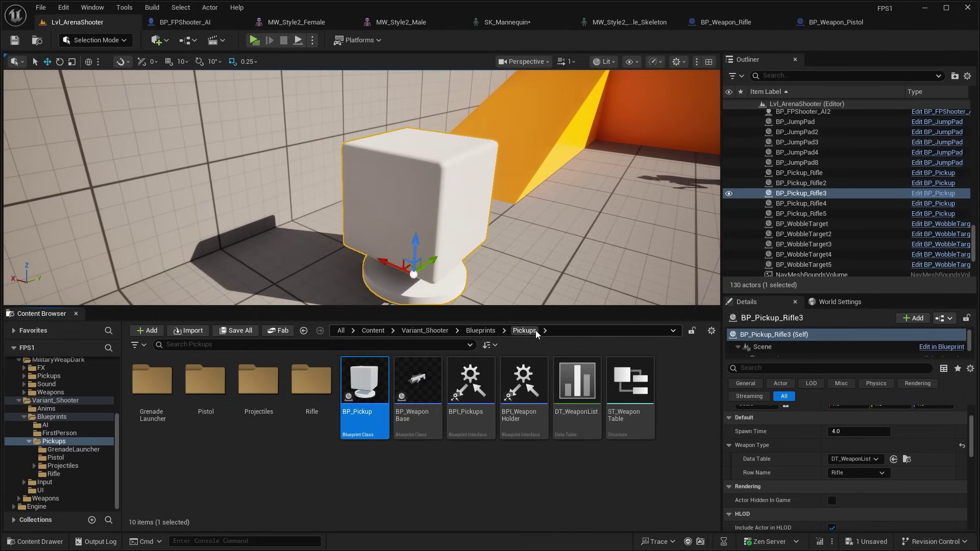
{"action": "left_click", "coordinate": [583, 393]}
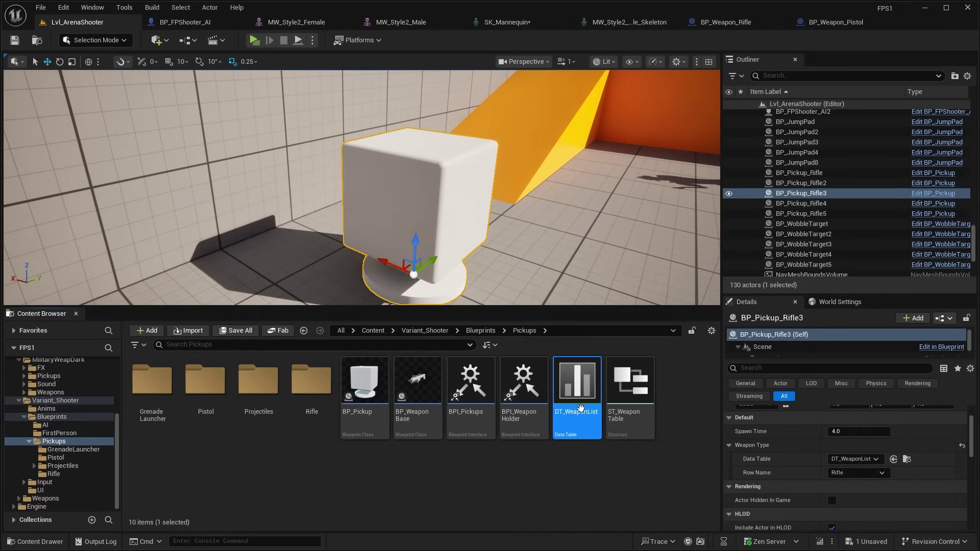
{"action": "double_click", "coordinate": [581, 408]}
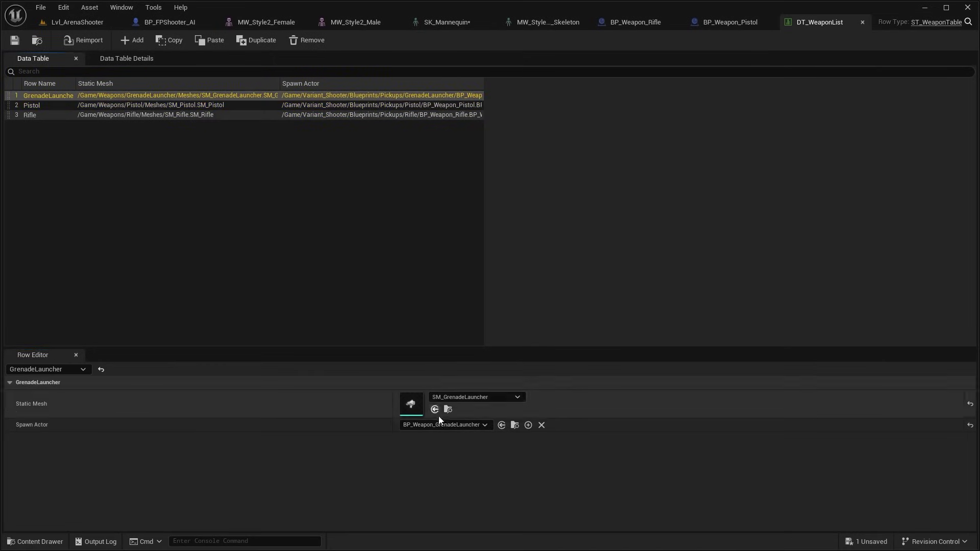
Examine the Pistol and Rifle rows of the weapon table and the static meshes available for the Rifle row
{"action": "left_click", "coordinate": [209, 106]}
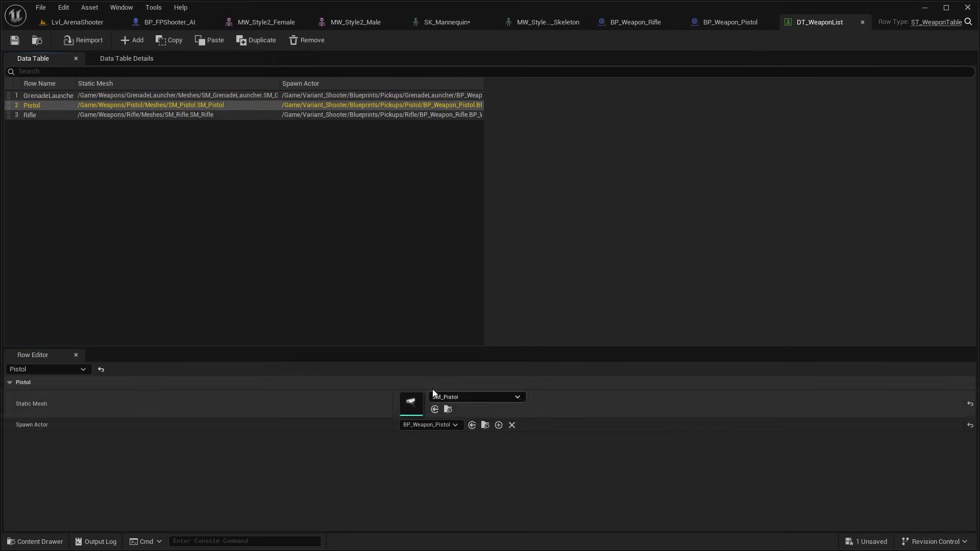
{"action": "left_click", "coordinate": [219, 114]}
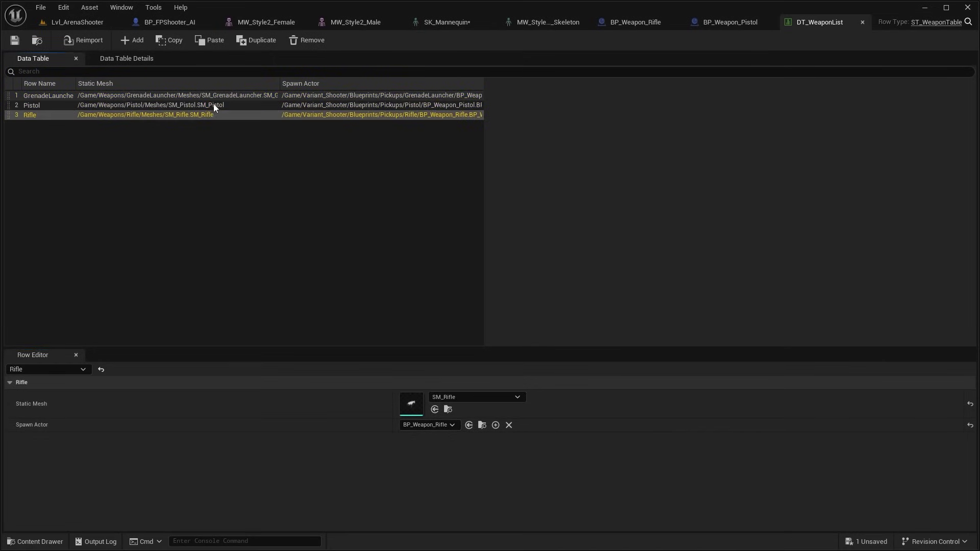
{"action": "left_click", "coordinate": [505, 397]}
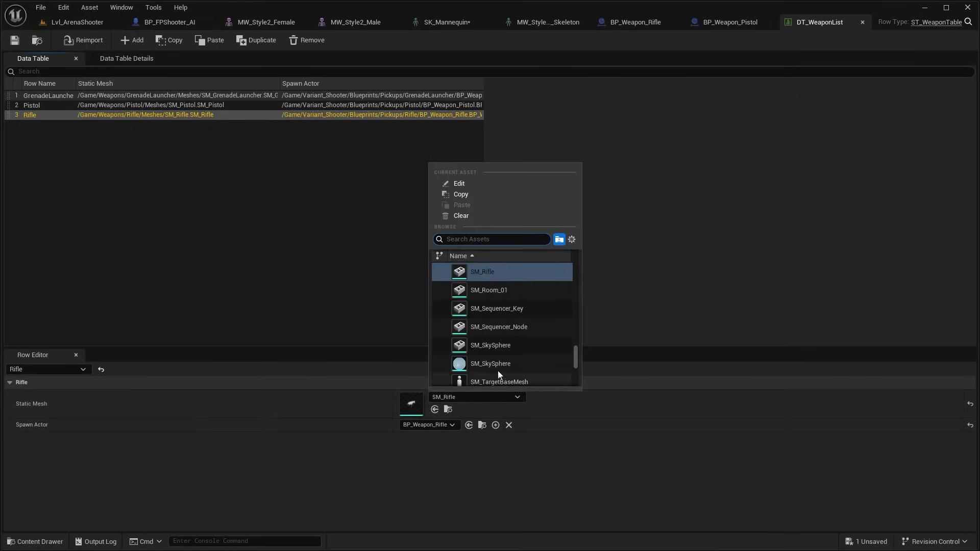
{"action": "scroll", "coordinate": [528, 295], "scroll_direction": "down", "scroll_amount": 4}
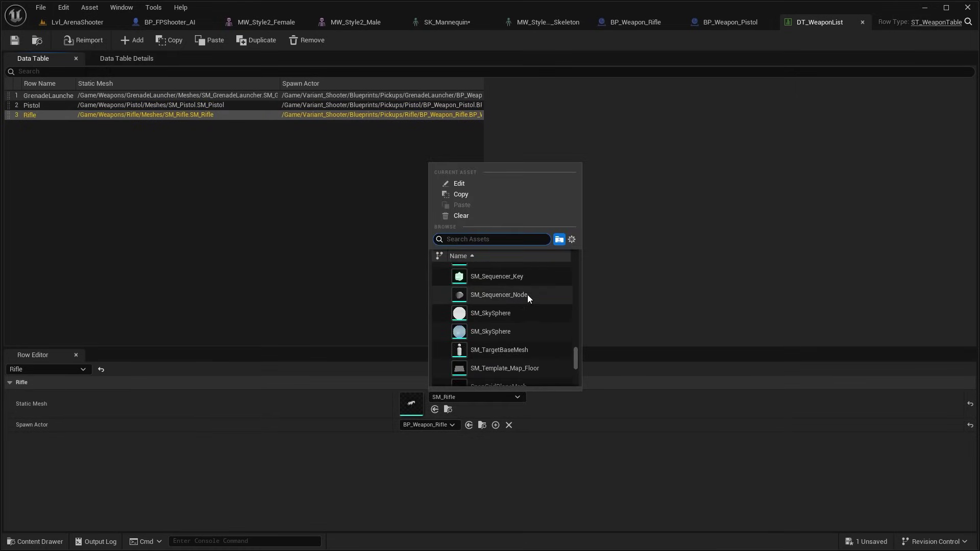
{"action": "left_click", "coordinate": [648, 287]}
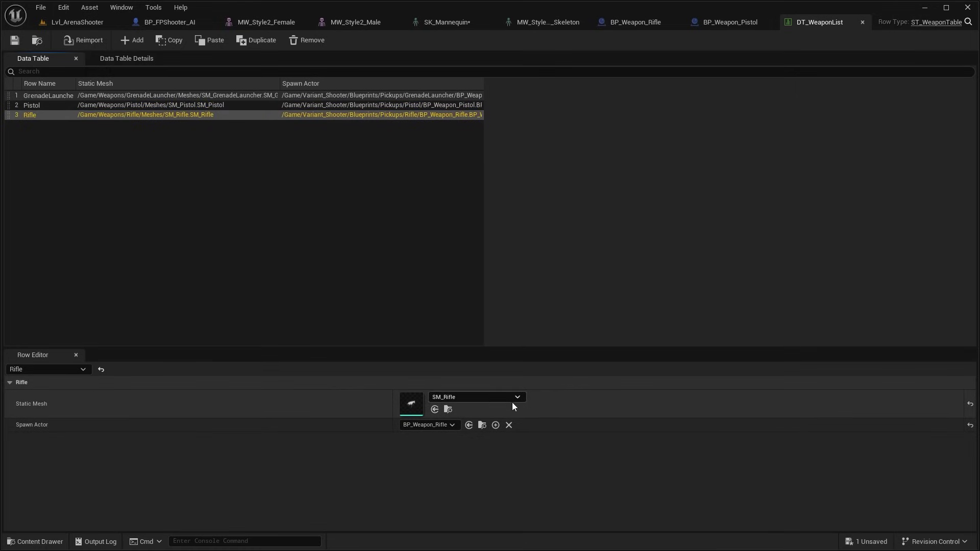
Convert the Assault_Rifle_B skeletal mesh from MilitaryWeapDark/Weapons into a static mesh named StaticMesh in the MilitaryWeapDark folder
{"action": "left_click", "coordinate": [77, 22]}
{"action": "left_click", "coordinate": [485, 331]}
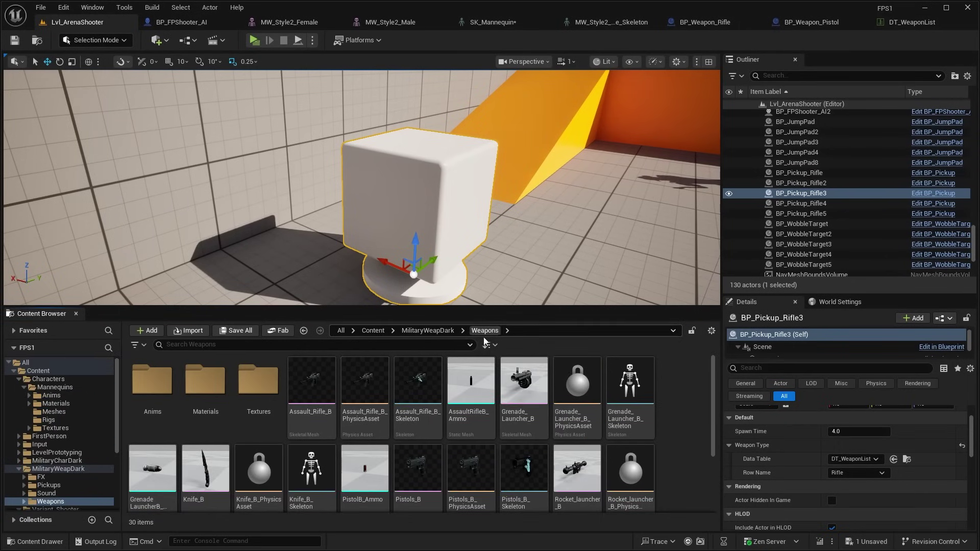
{"action": "left_click", "coordinate": [334, 372]}
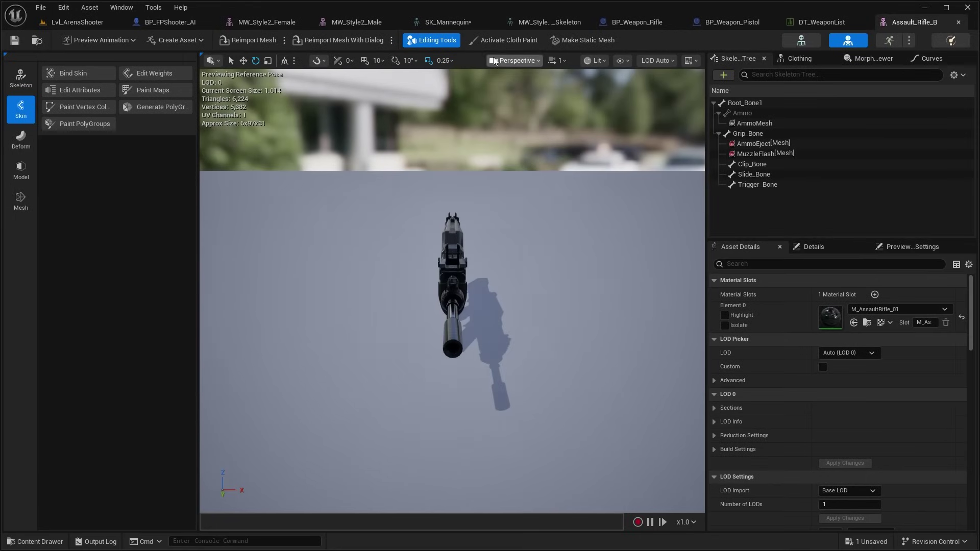
{"action": "left_click", "coordinate": [576, 41]}
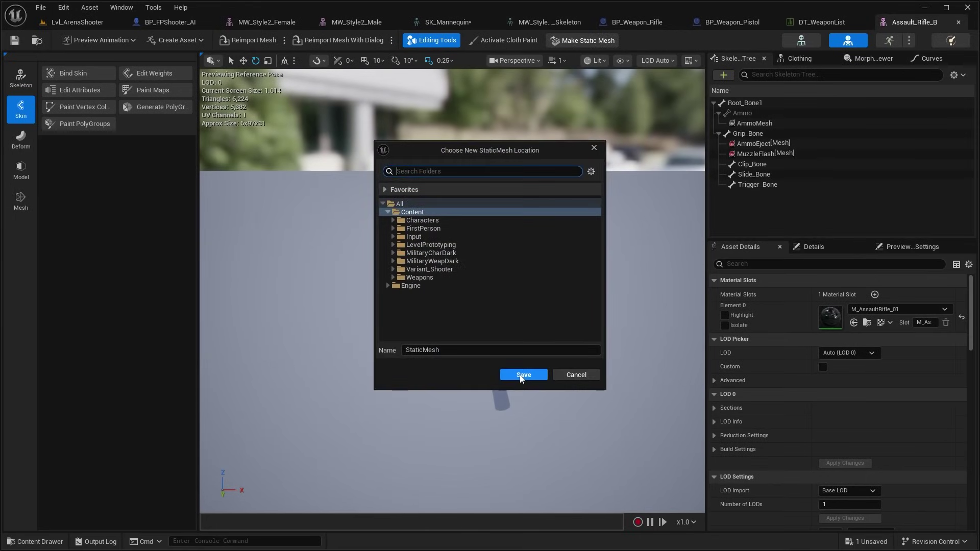
{"action": "left_click", "coordinate": [448, 262]}
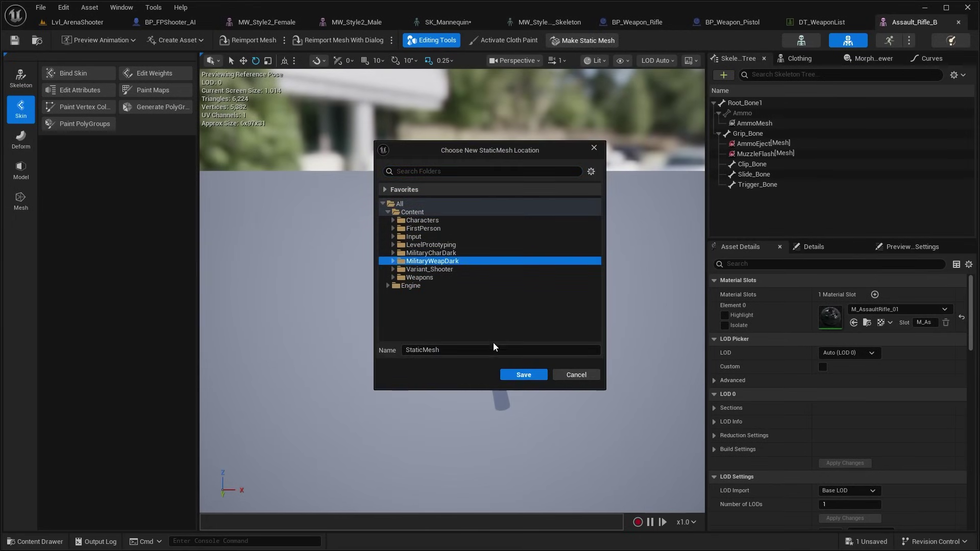
{"action": "left_click", "coordinate": [524, 376]}
Convert the Pistols_B skeletal mesh into a static mesh named Pistol in the MilitaryWeapDark folder
{"action": "left_click", "coordinate": [41, 25]}
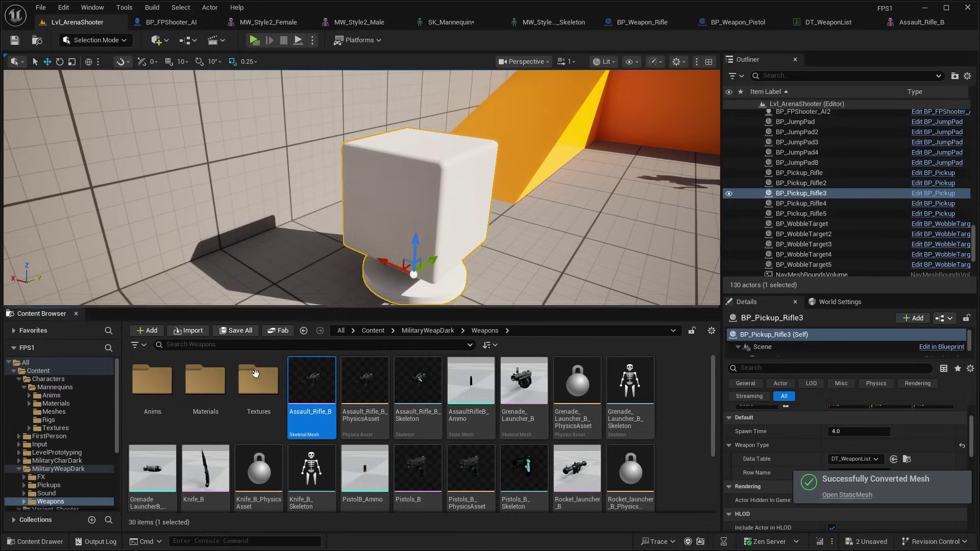
{"action": "scroll", "coordinate": [442, 402], "scroll_direction": "down", "scroll_amount": 2}
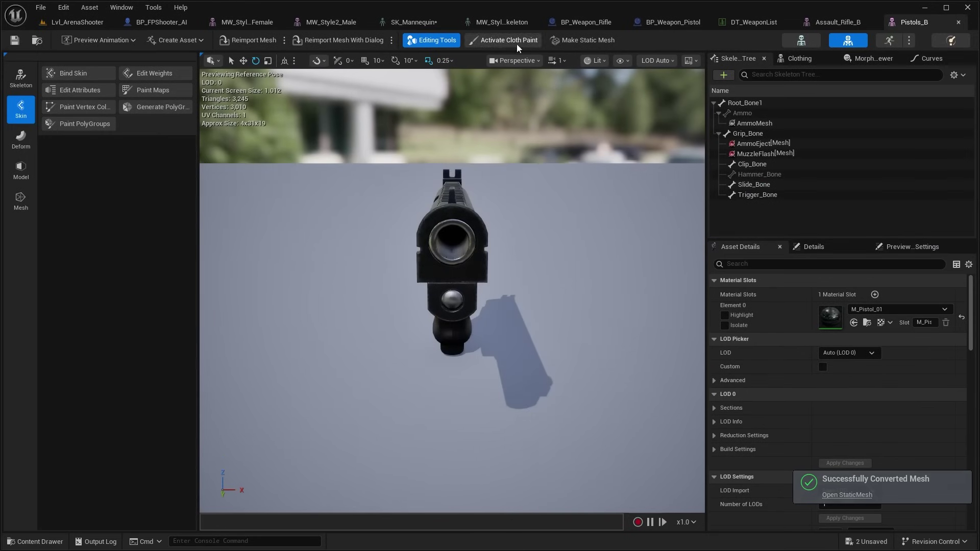
{"action": "left_click", "coordinate": [566, 41]}
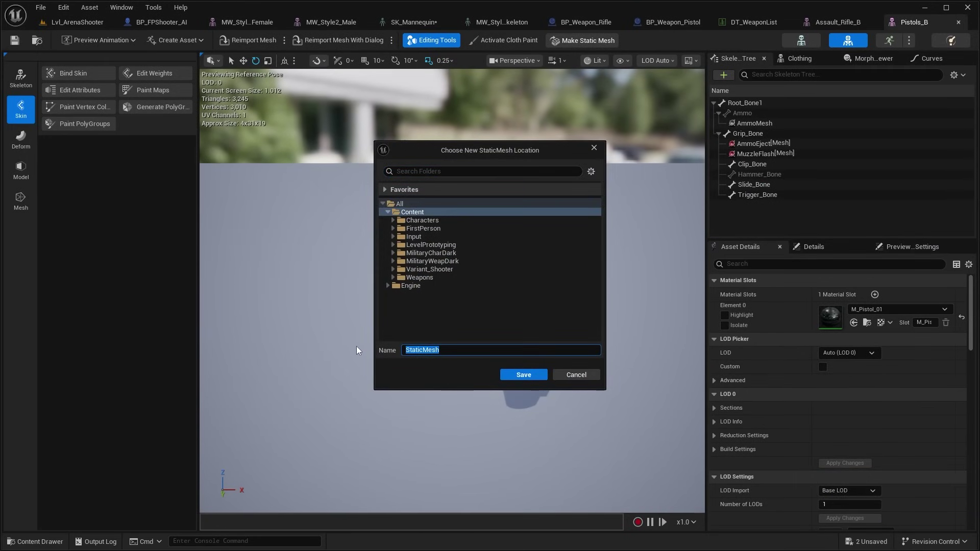
{"action": "type", "text": "Pistol"}
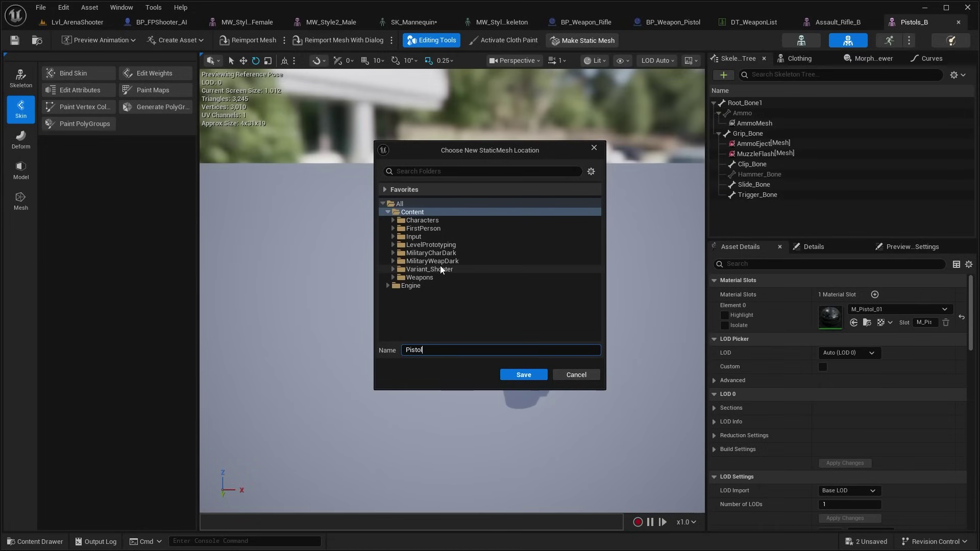
{"action": "left_click", "coordinate": [433, 261]}
{"action": "left_click", "coordinate": [526, 375]}
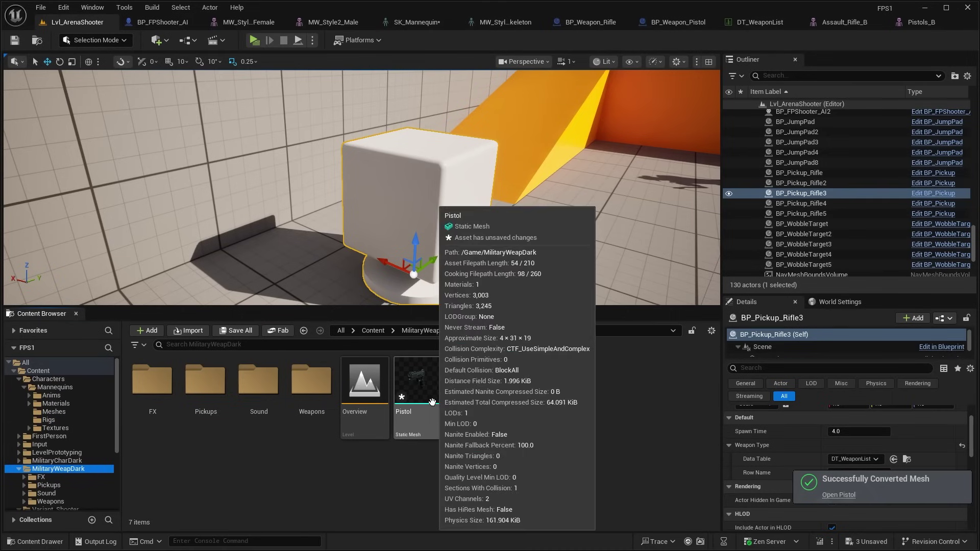
Rename the StaticMesh asset in the MilitaryWeapDark folder to Rifle and save all unsaved assets
{"action": "left_click", "coordinate": [467, 388]}
{"action": "right_click", "coordinate": [483, 393]}
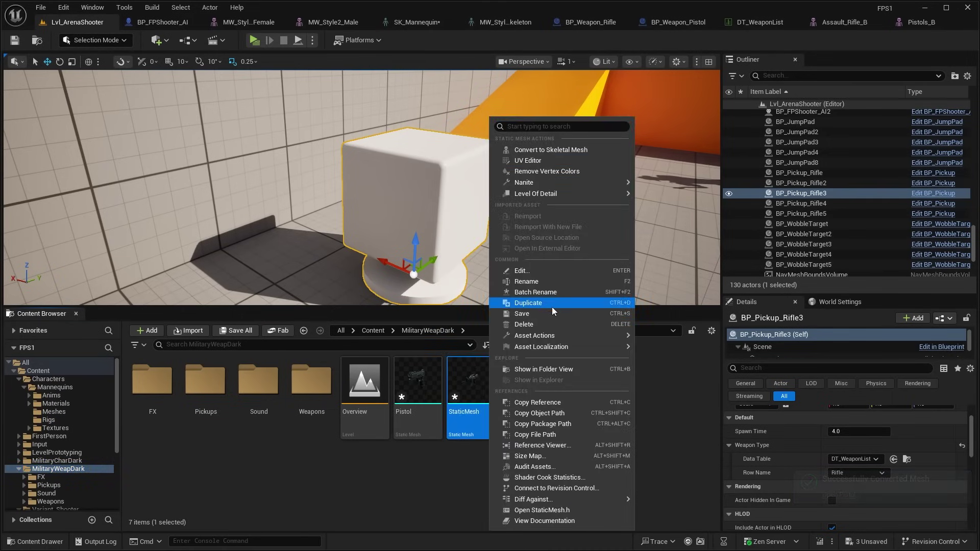
{"action": "left_click", "coordinate": [566, 285]}
{"action": "type", "text": "Rifle"}
{"action": "key", "text": "Return"}
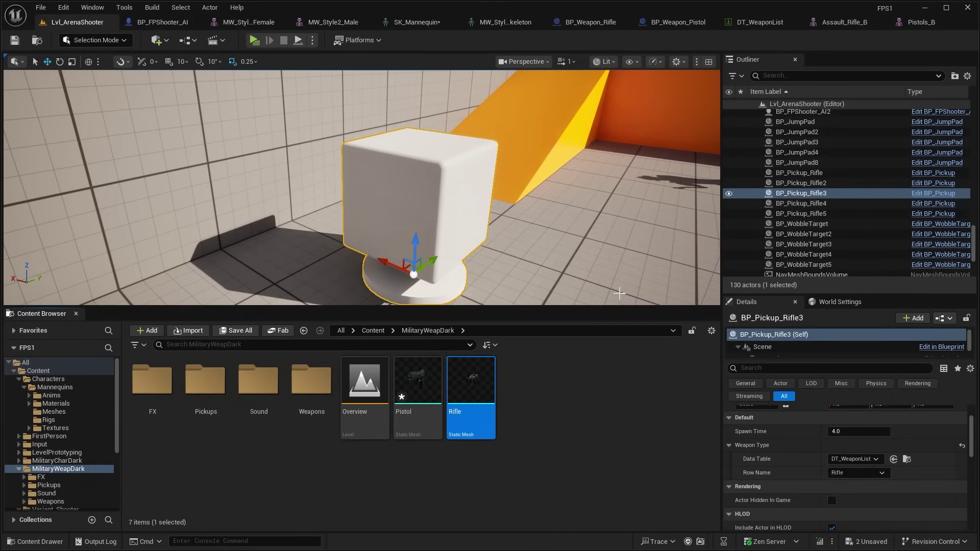
{"action": "left_click", "coordinate": [40, 7]}
{"action": "left_click", "coordinate": [402, 239]}
Set the static mesh of the Pistol row in DT_WeaponList to the Pistol mesh from MilitaryWeapDark
{"action": "left_click", "coordinate": [755, 22]}
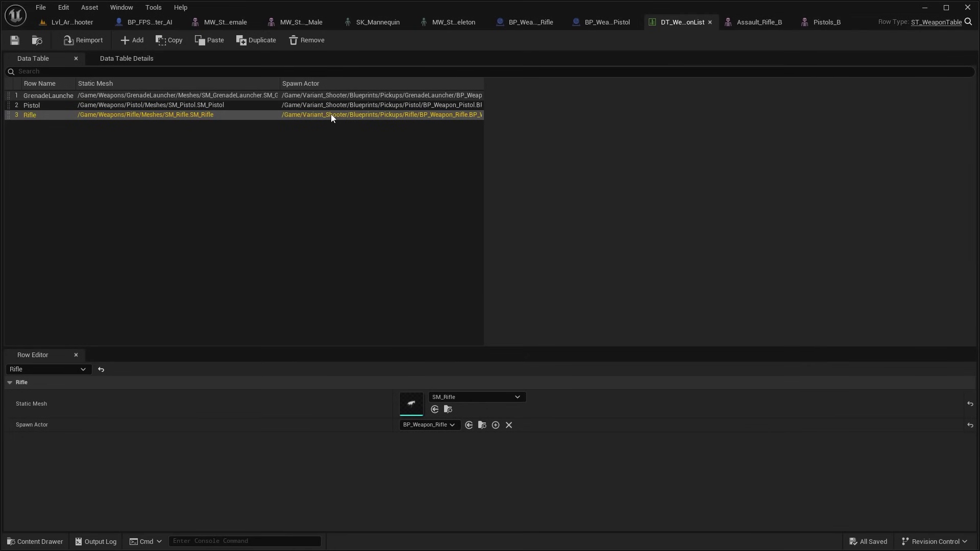
{"action": "left_click", "coordinate": [459, 397]}
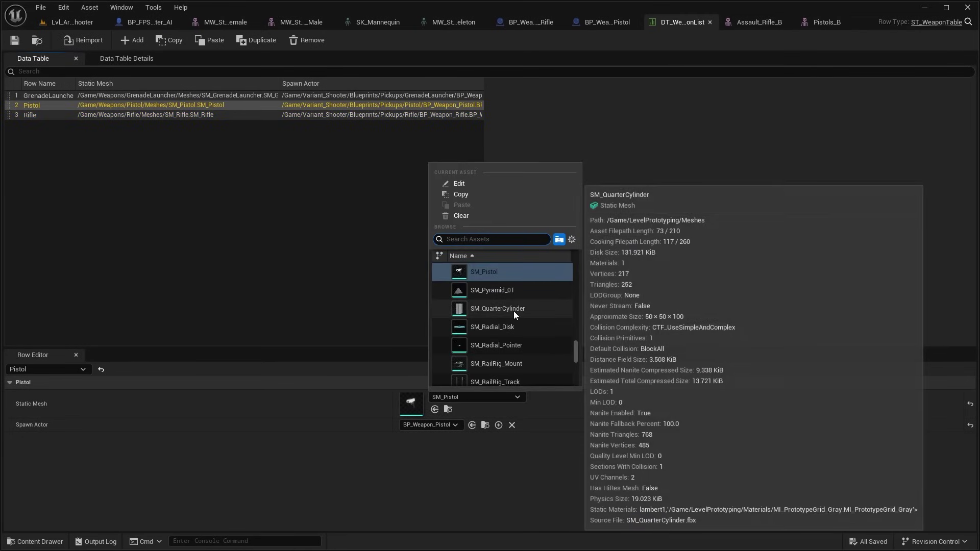
{"action": "type", "text": "pistol"}
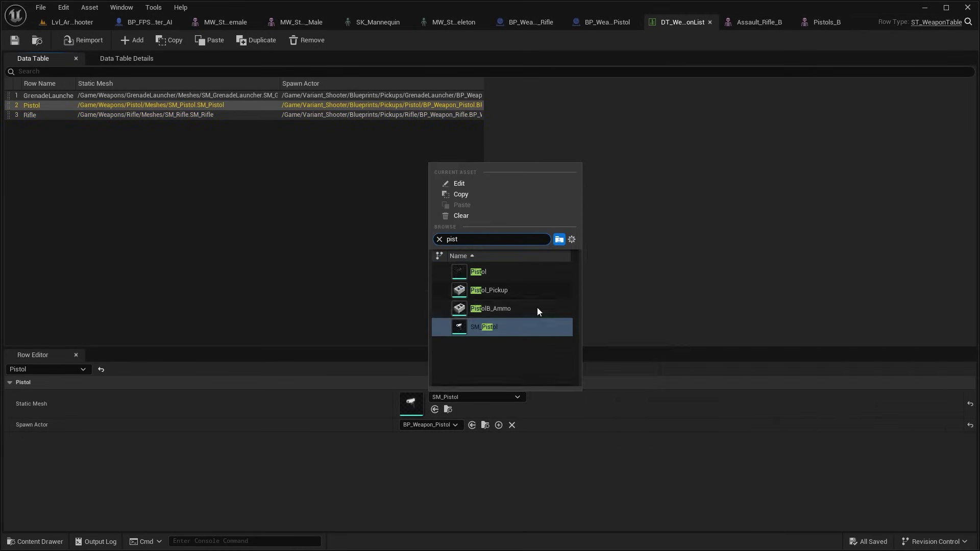
{"action": "left_click", "coordinate": [494, 269]}
Set the static mesh of the Rifle row to the Rifle mesh from MilitaryWeapDark and save the data table
{"action": "left_click", "coordinate": [261, 114]}
{"action": "left_click", "coordinate": [465, 397]}
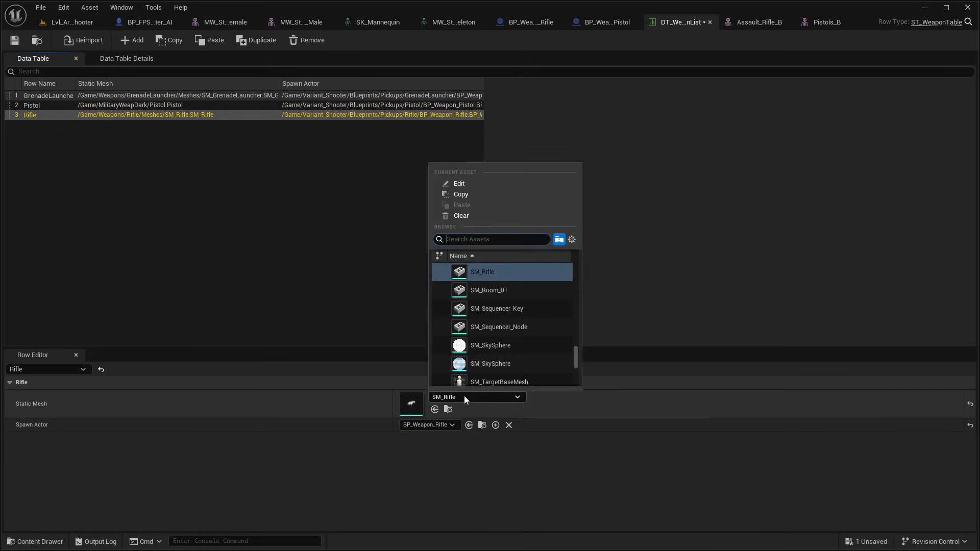
{"action": "type", "text": "rifle"}
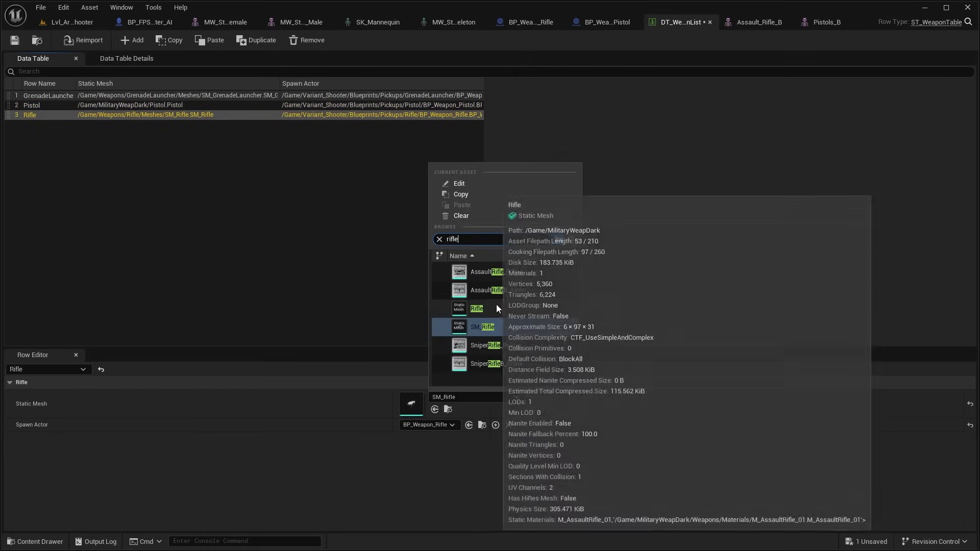
{"action": "left_click", "coordinate": [496, 304]}
{"action": "left_click", "coordinate": [19, 40]}
Play Lvl_ArenaShooter, collect the rifle from its pickup and fire it at the AI soldiers
{"action": "left_click", "coordinate": [102, 22]}
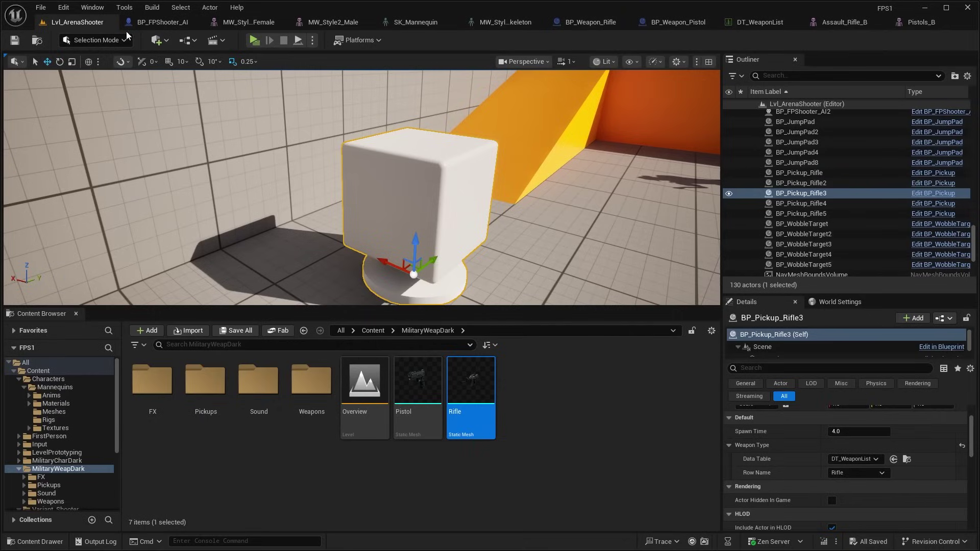
{"action": "left_click", "coordinate": [253, 40]}
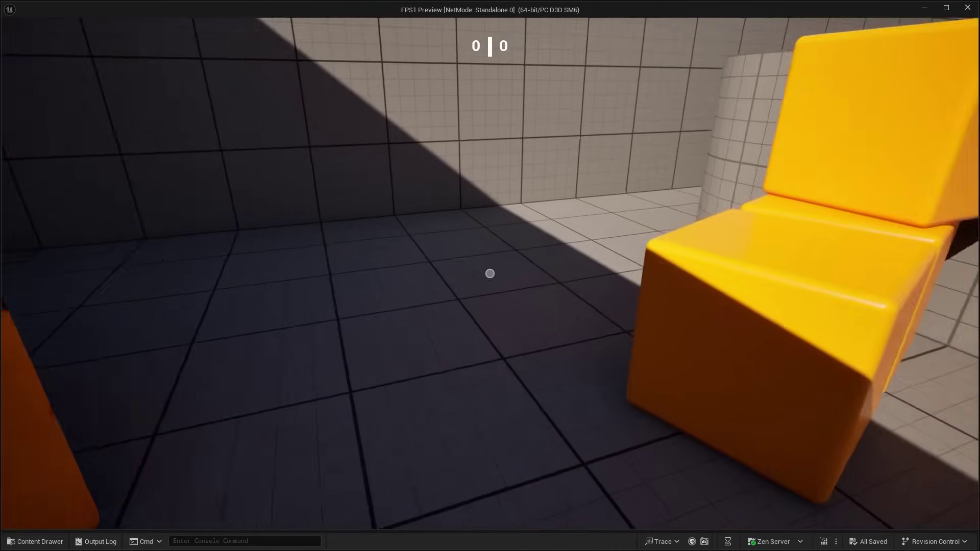
{"action": "key", "text": "s"}
{"action": "key", "text": "w"}
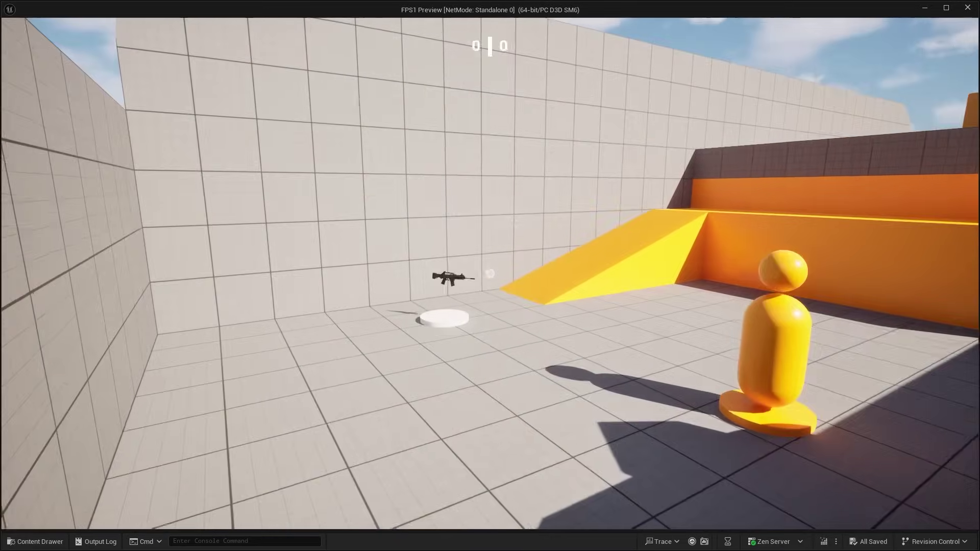
{"action": "key", "text": "w"}
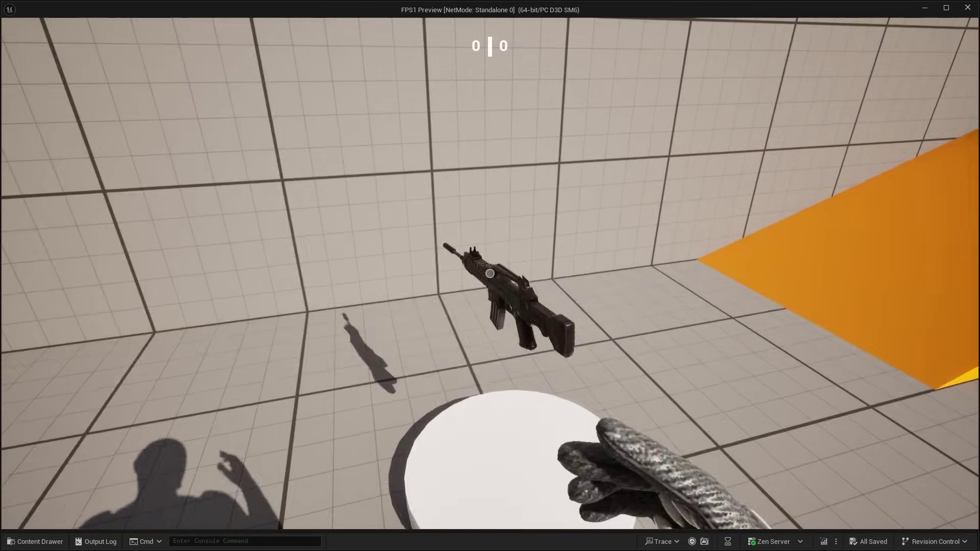
{"action": "key", "text": "w"}
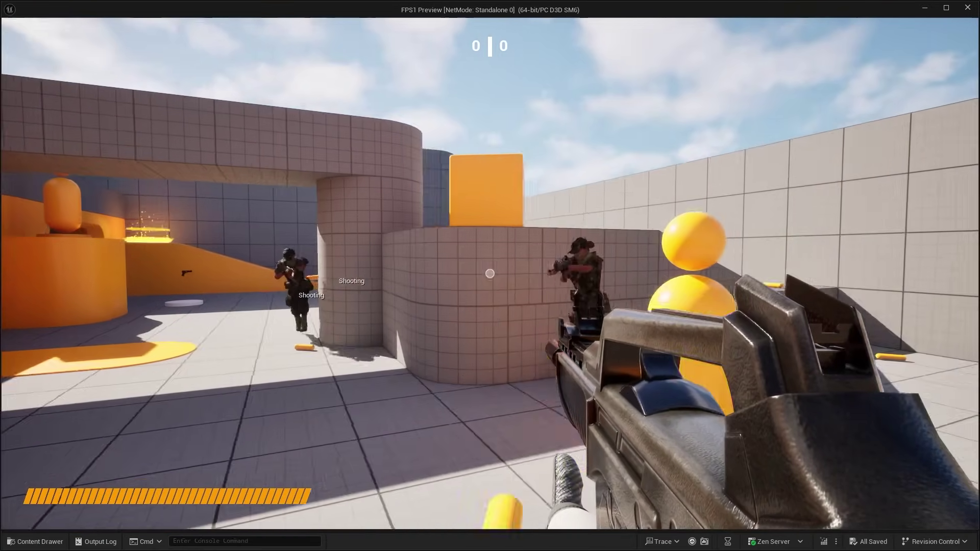
{"action": "key", "text": "d"}
{"action": "key", "text": "s"}
{"action": "left_click", "coordinate": [491, 274]}
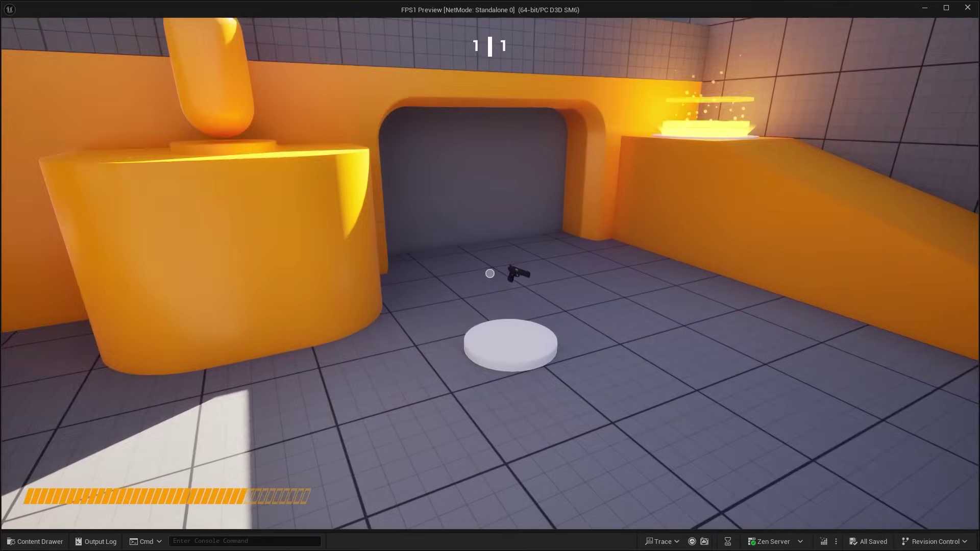
Collect the pistol from its pickup in the arena and test it by firing at the AI soldiers
{"action": "key", "text": "w"}
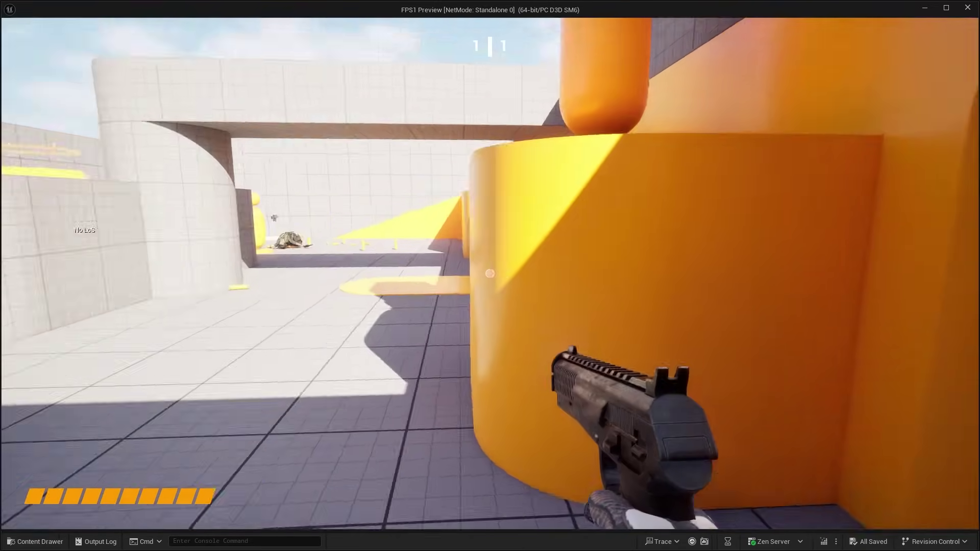
{"action": "key", "text": "w"}
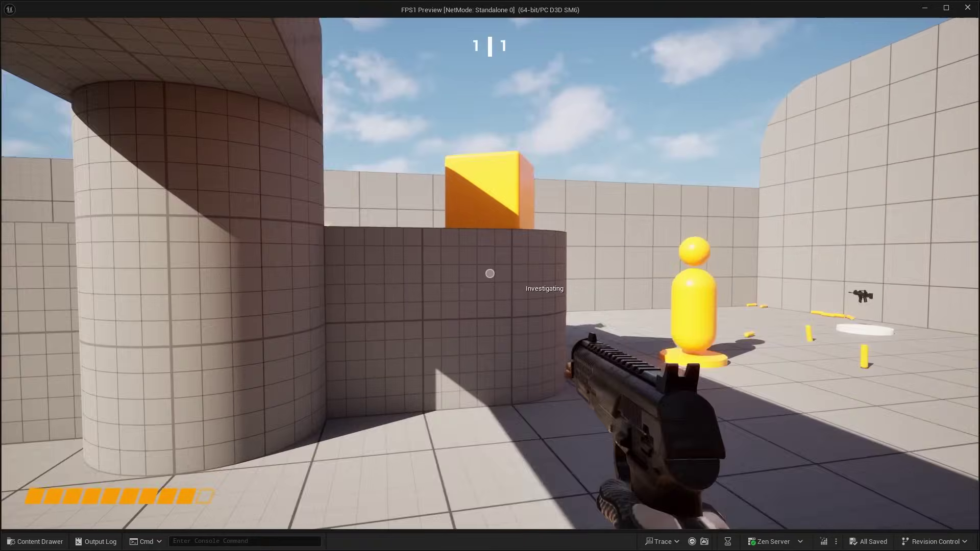
{"action": "key", "text": "s"}
{"action": "left_click", "coordinate": [490, 273]}
{"action": "left_click", "coordinate": [490, 274]}
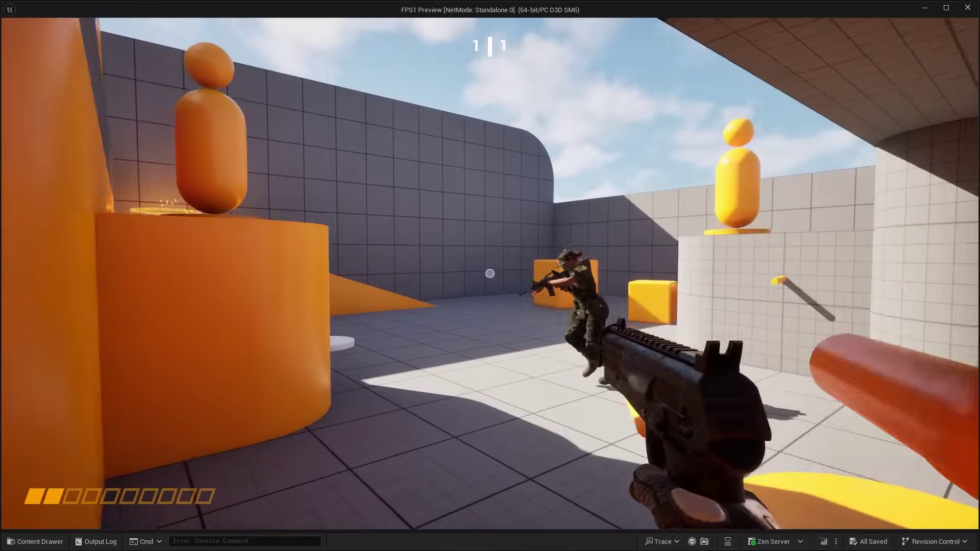
{"action": "left_click", "coordinate": [490, 274]}
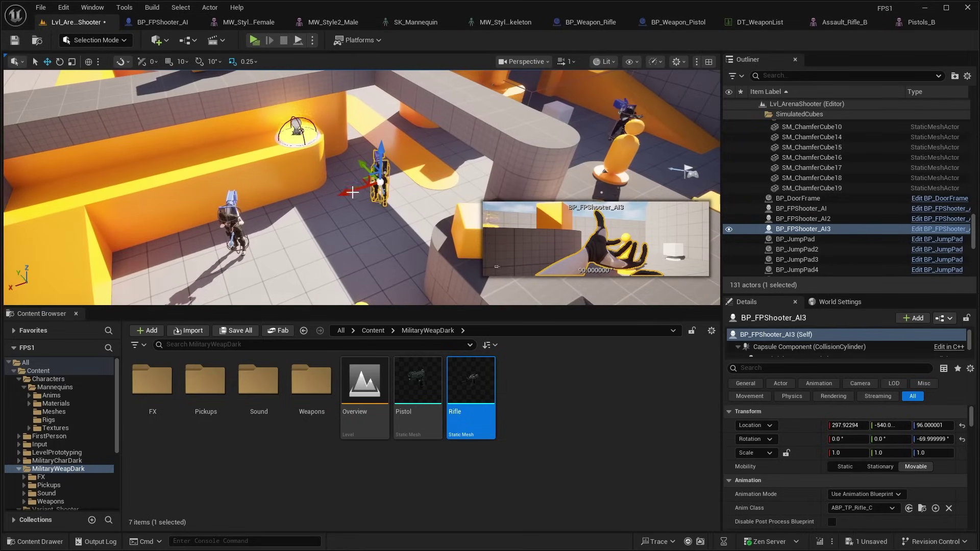
Duplicate the BP_FPShooter_AI soldier several times and spread the copies across the arena floor
{"action": "left_click_drag", "start_coordinate": [352, 192], "coordinate": [415, 176], "text": "alt"}
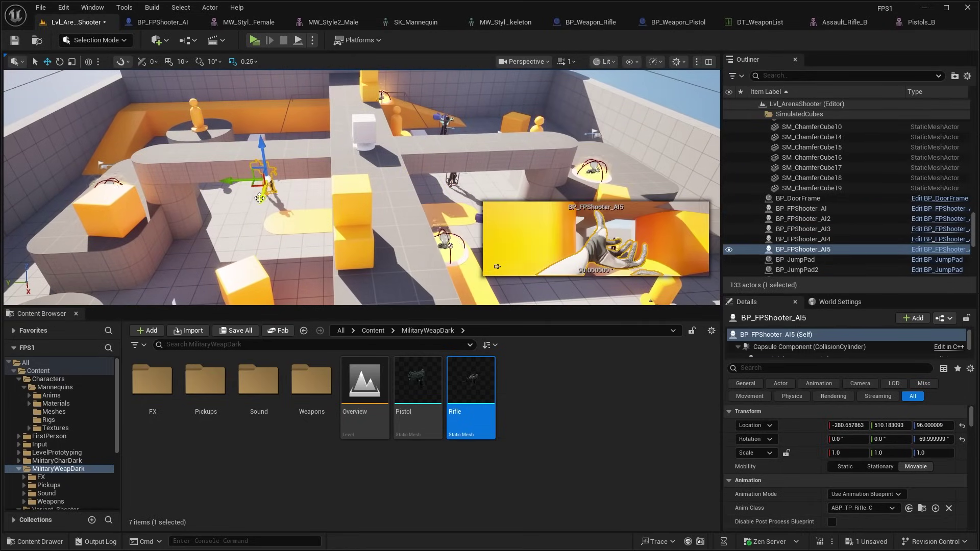
{"action": "left_click_drag", "start_coordinate": [260, 198], "coordinate": [232, 276], "text": "alt"}
Play the level with the added AI soldiers, collect the rifle and shoot at them
{"action": "left_click", "coordinate": [254, 41]}
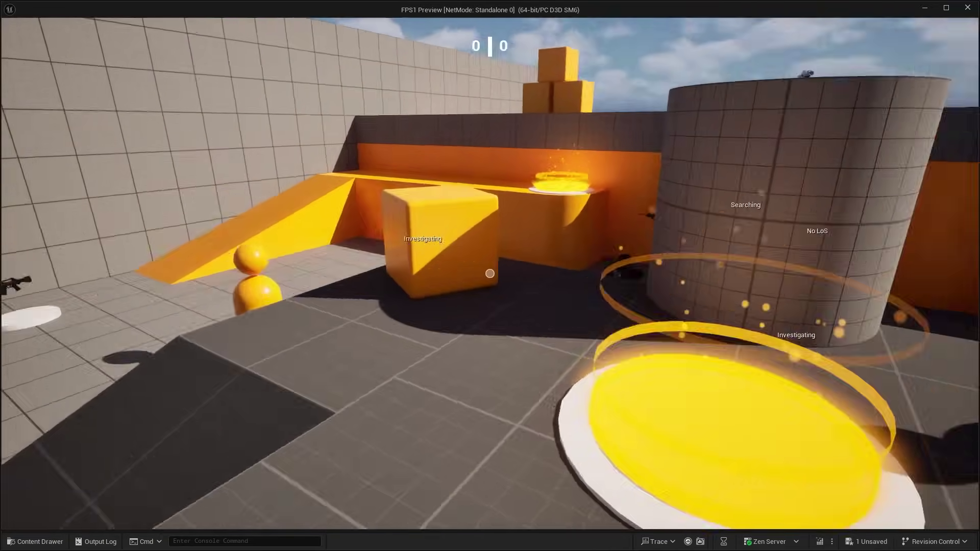
{"action": "key", "text": "a"}
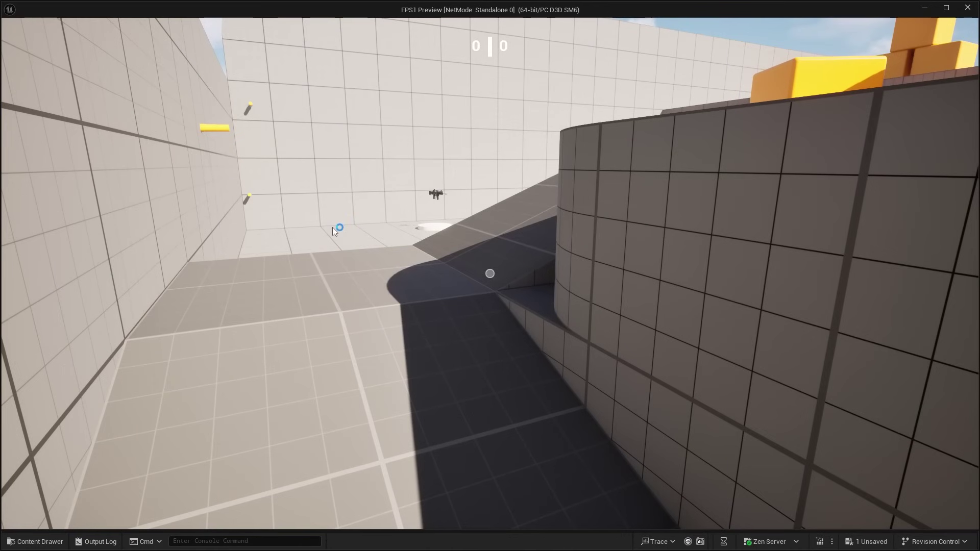
{"action": "key", "text": "w"}
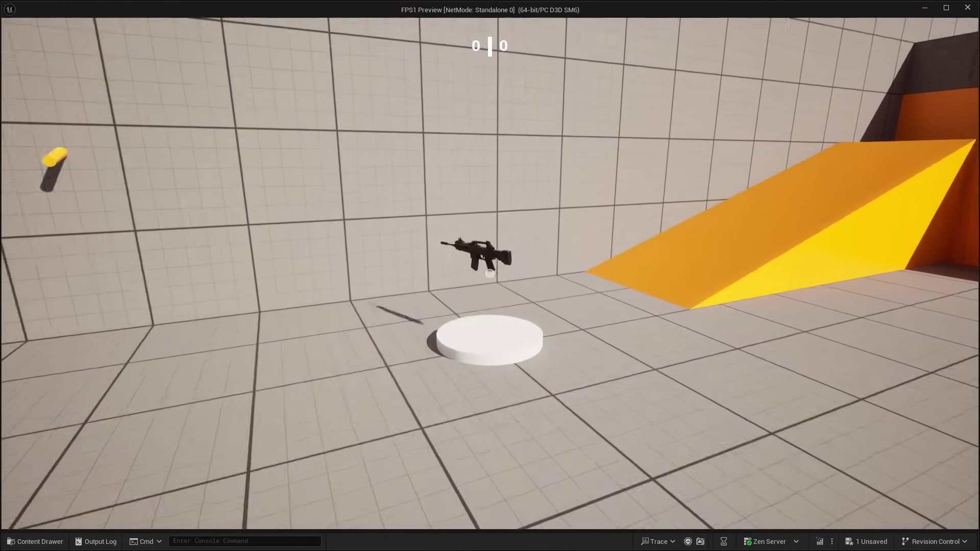
{"action": "key", "text": "w"}
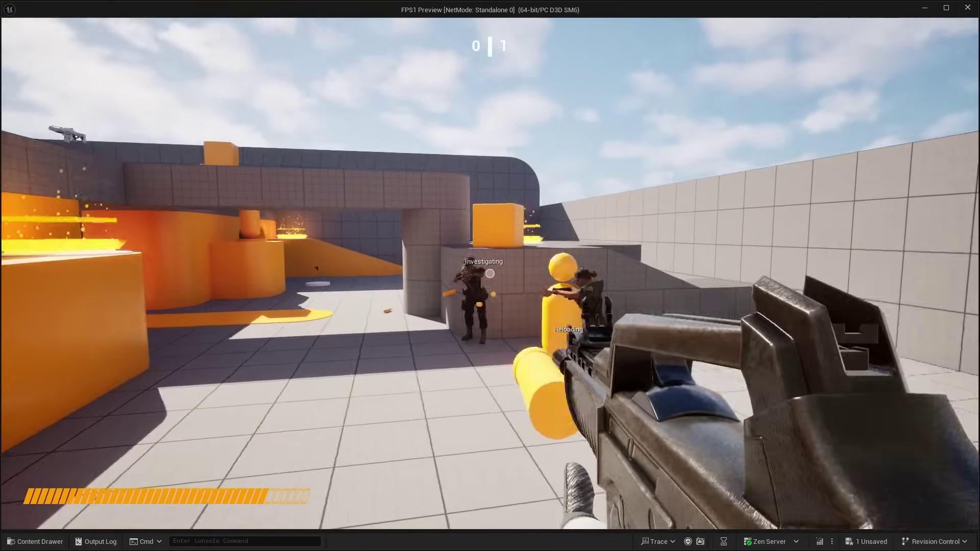
{"action": "left_click", "coordinate": [490, 275]}
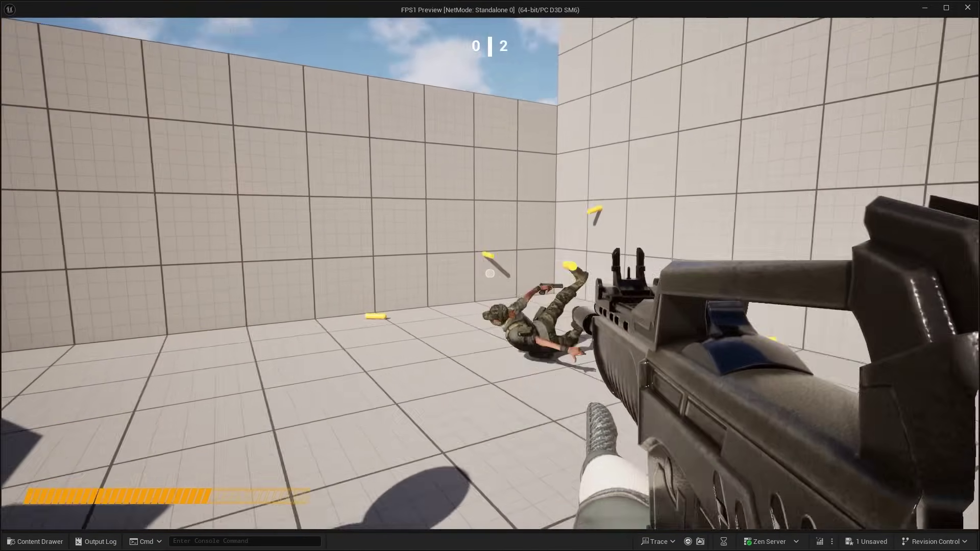
Cross the arena in the running game and collect the pistol from its pickup
{"action": "key", "text": "a"}
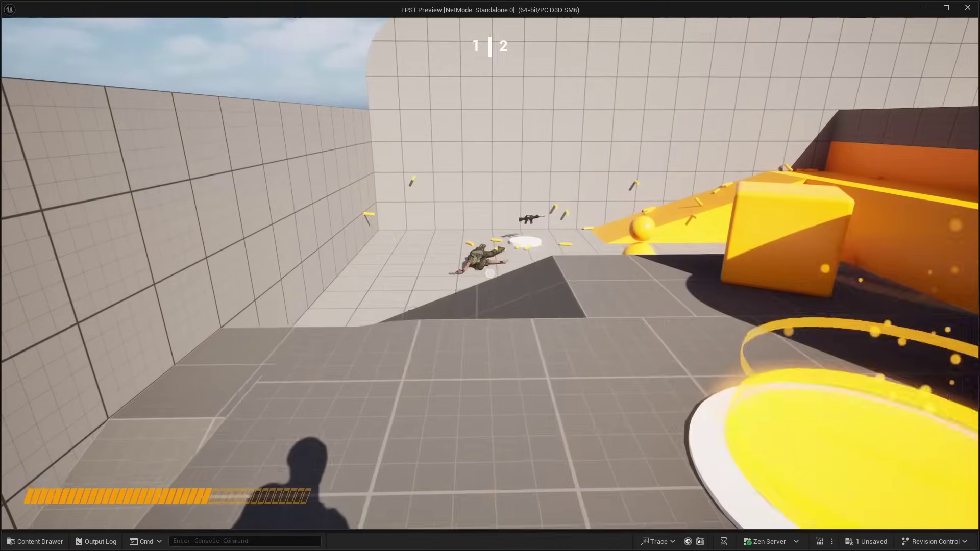
{"action": "key", "text": "w"}
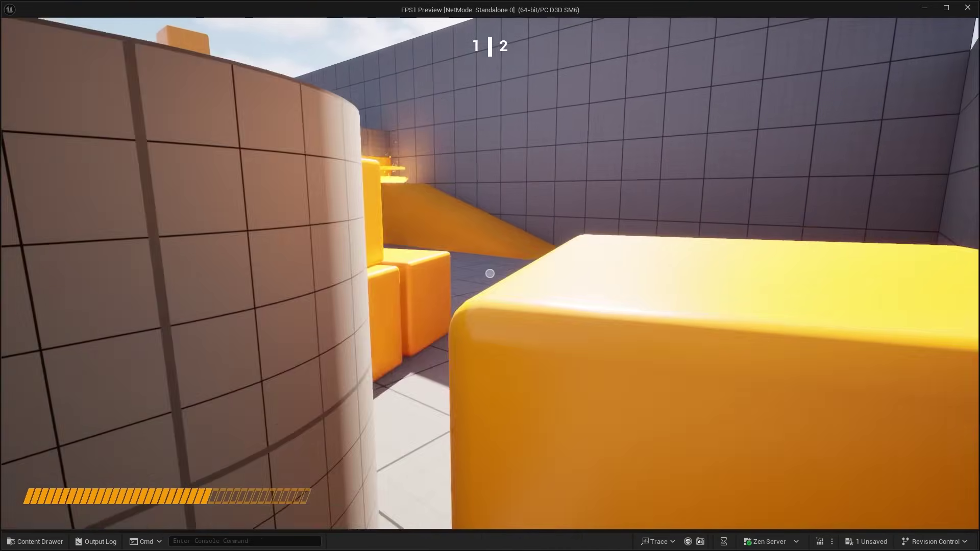
{"action": "key", "text": "w"}
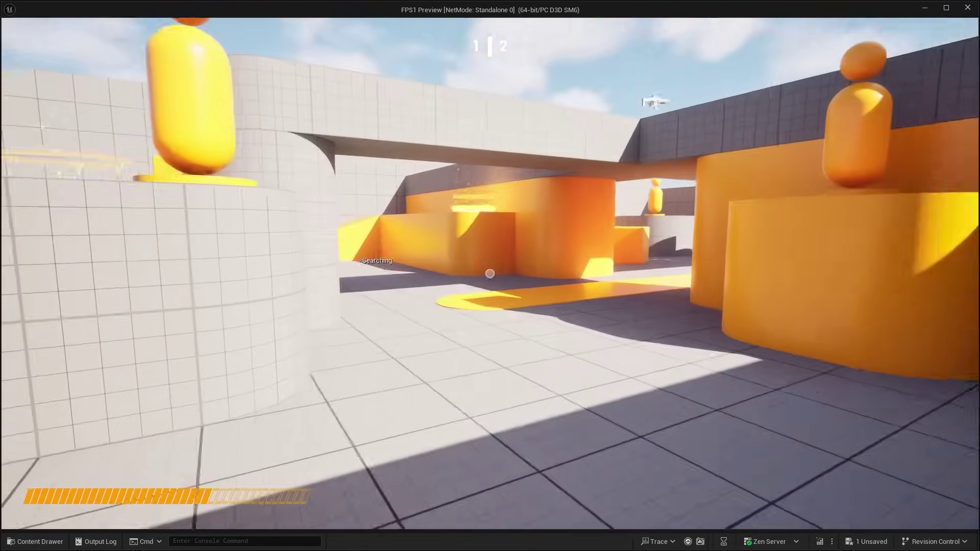
{"action": "key", "text": "w"}
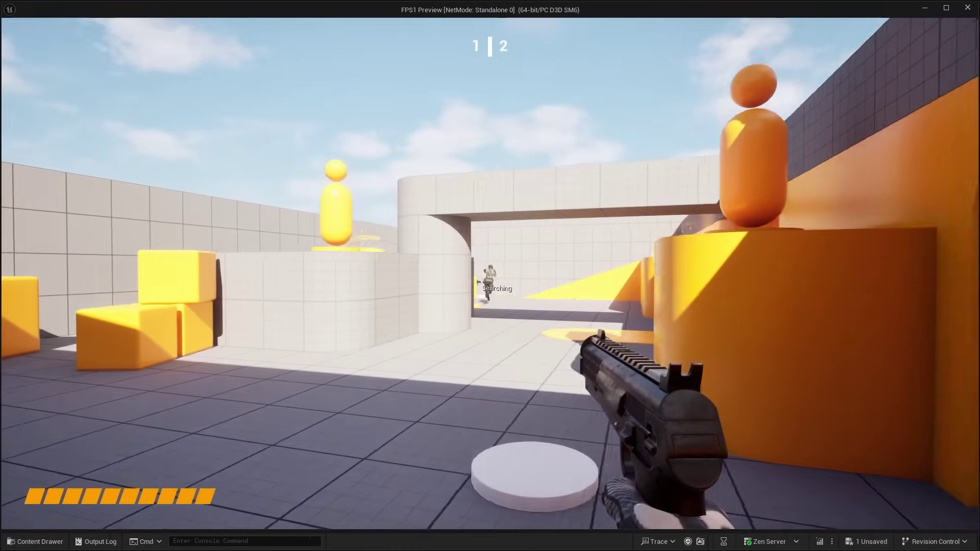